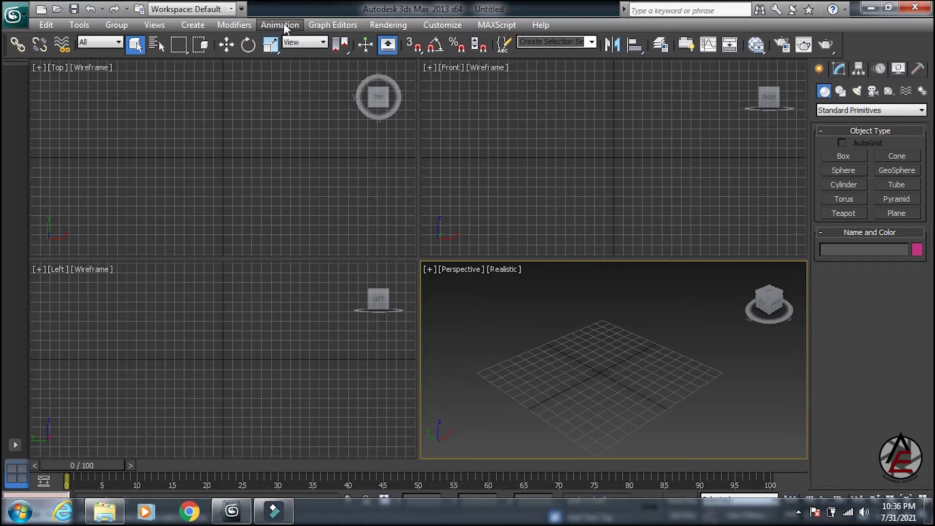
Step: Open Units Setup and switch the display units to Metric, showing its unit list
{"action": "left_click", "coordinate": [436, 27]}
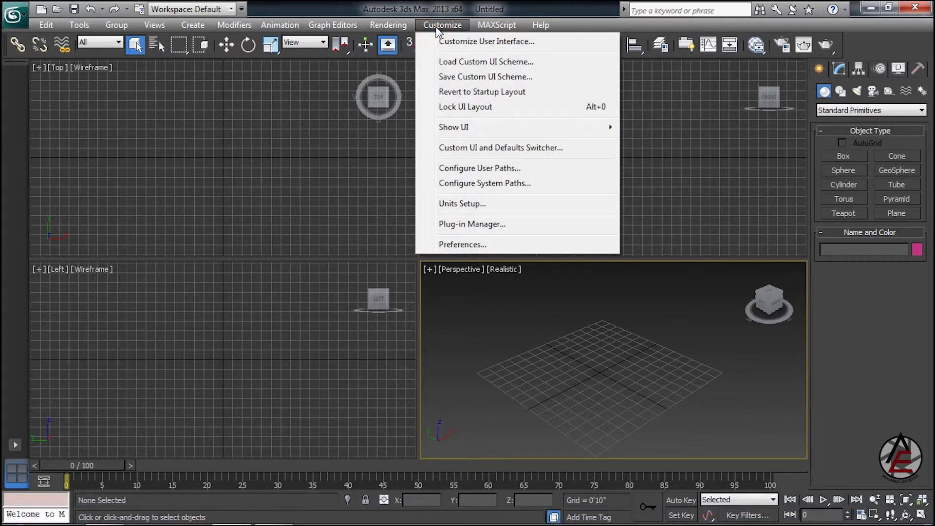
{"action": "left_click", "coordinate": [441, 205]}
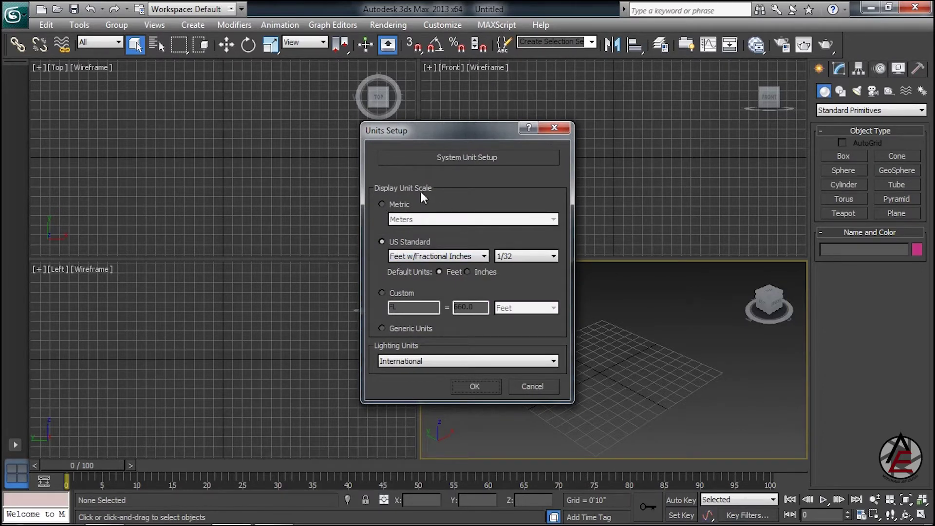
{"action": "left_click", "coordinate": [387, 204]}
{"action": "left_click", "coordinate": [416, 221]}
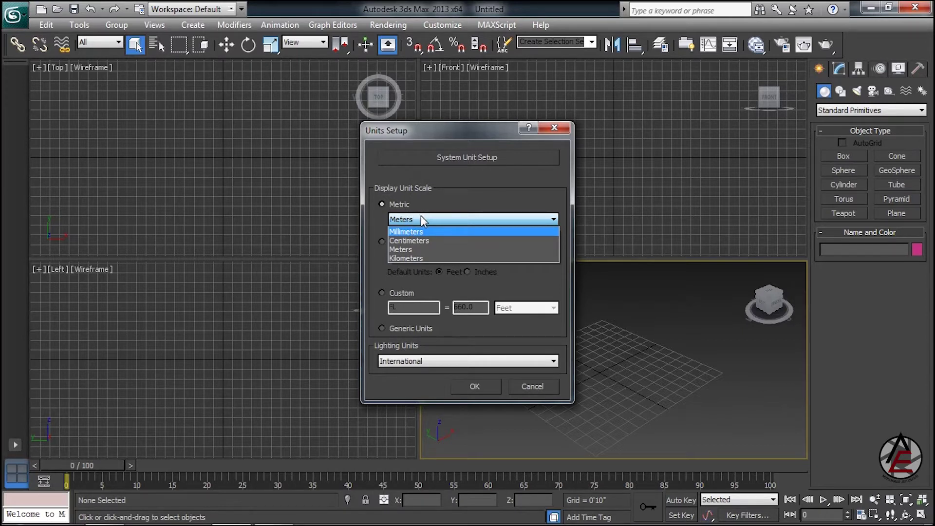
Step: Keep Meters briefly, then revert display units to US Standard Feet w/Fractional Inches
{"action": "left_click", "coordinate": [419, 218]}
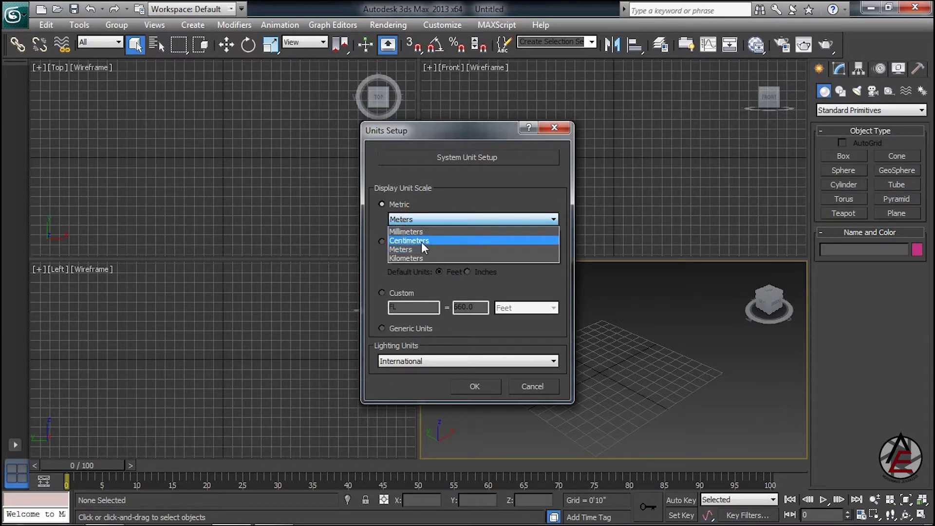
{"action": "left_click", "coordinate": [422, 220]}
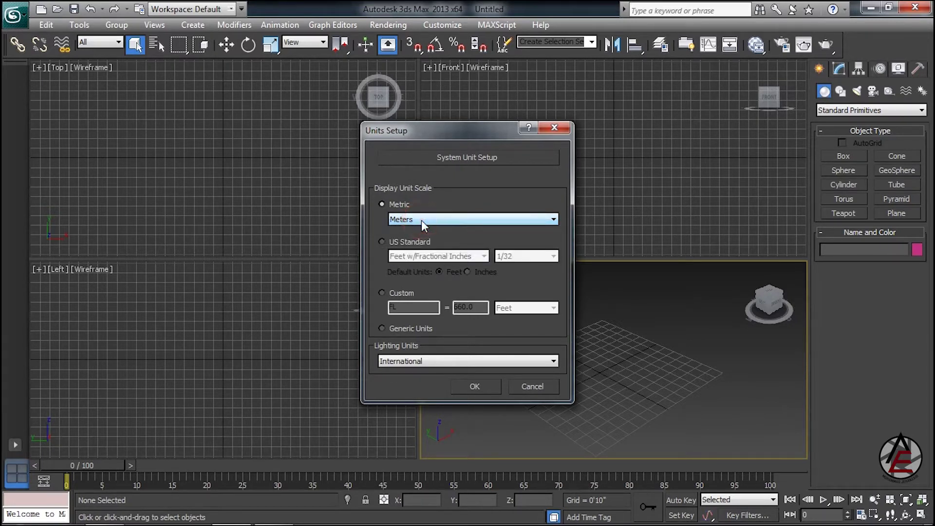
{"action": "left_click", "coordinate": [413, 247]}
{"action": "left_click", "coordinate": [417, 239]}
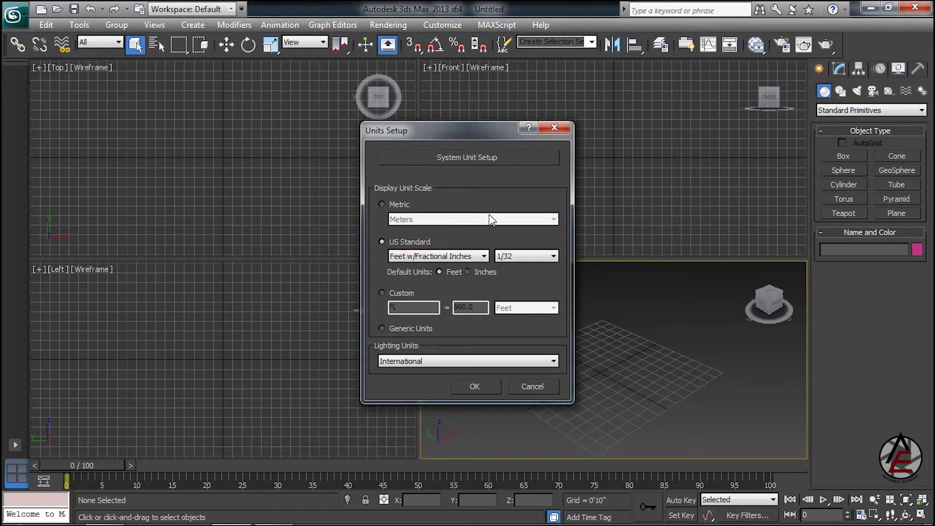
{"action": "left_click", "coordinate": [460, 259]}
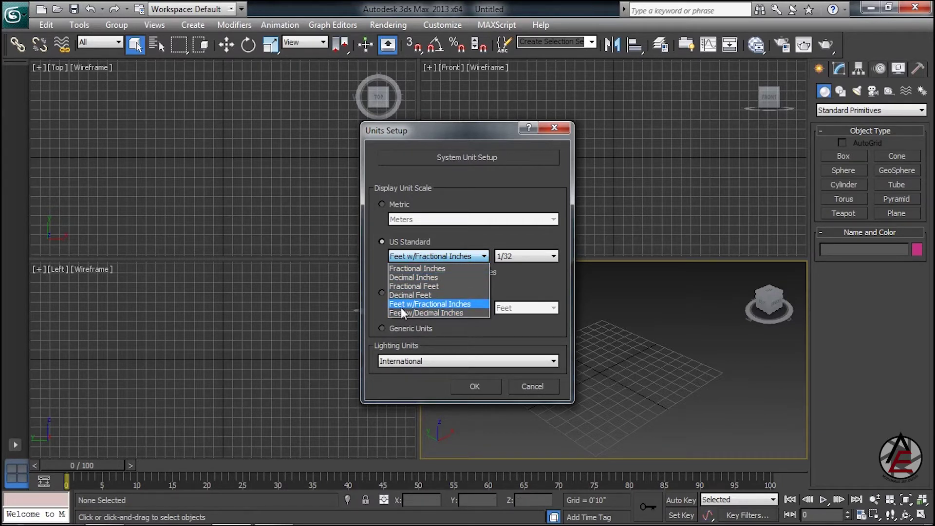
{"action": "left_click", "coordinate": [406, 306]}
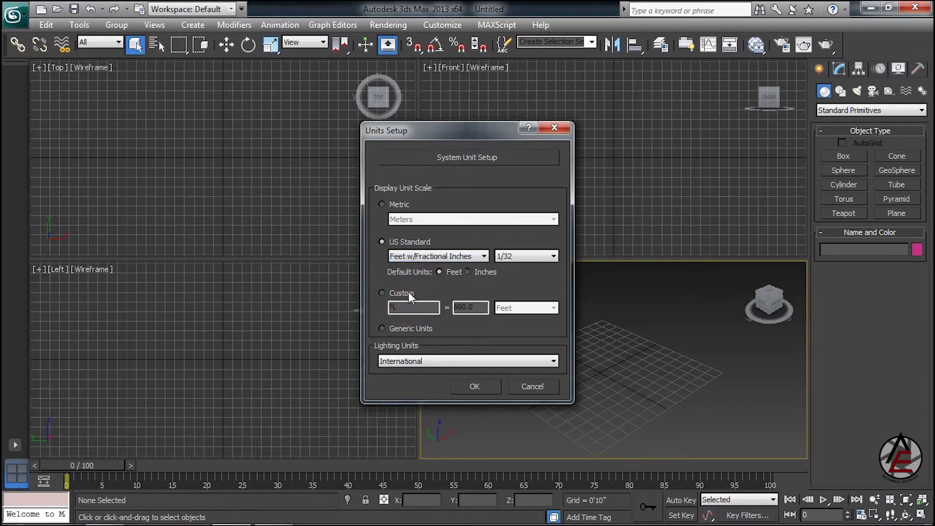
{"action": "left_click", "coordinate": [516, 255]}
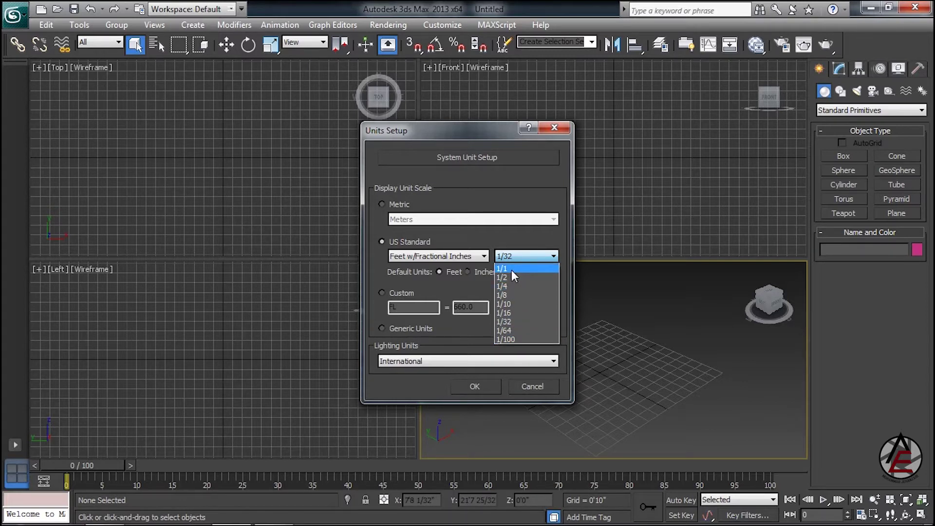
{"action": "left_click", "coordinate": [411, 291]}
{"action": "left_click", "coordinate": [382, 293]}
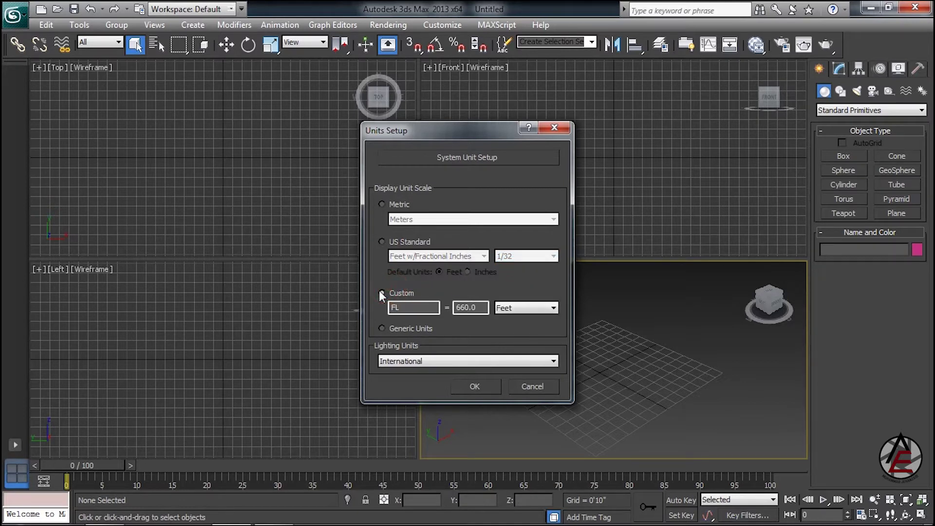
{"action": "left_click", "coordinate": [524, 308]}
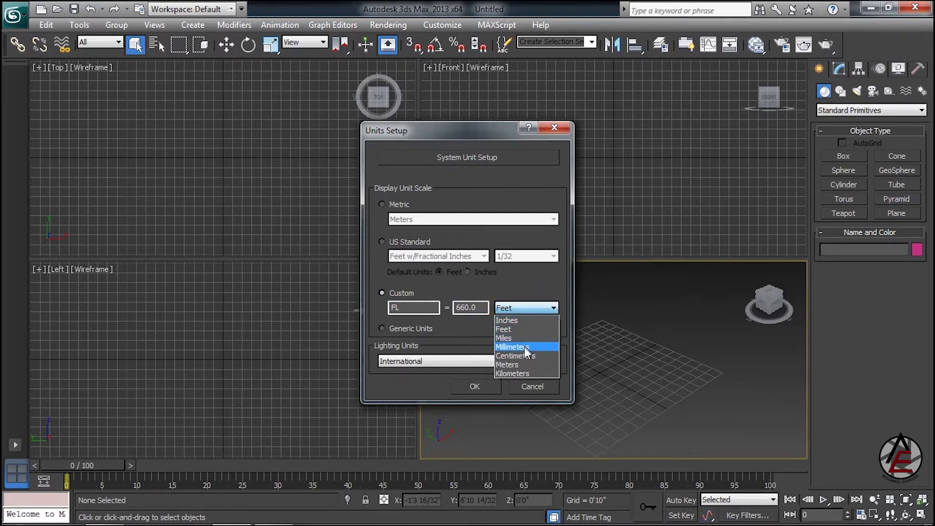
{"action": "left_click", "coordinate": [525, 309]}
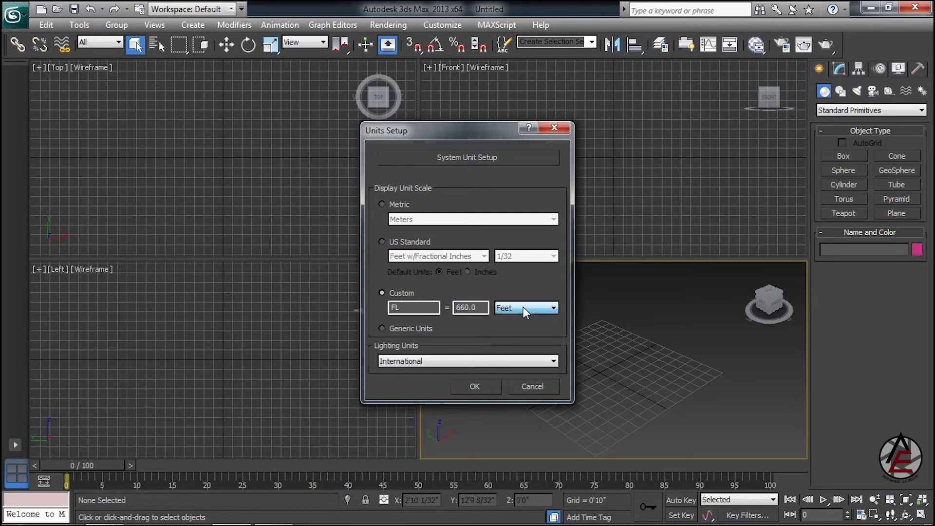
{"action": "left_click", "coordinate": [413, 361]}
{"action": "left_click", "coordinate": [414, 372]}
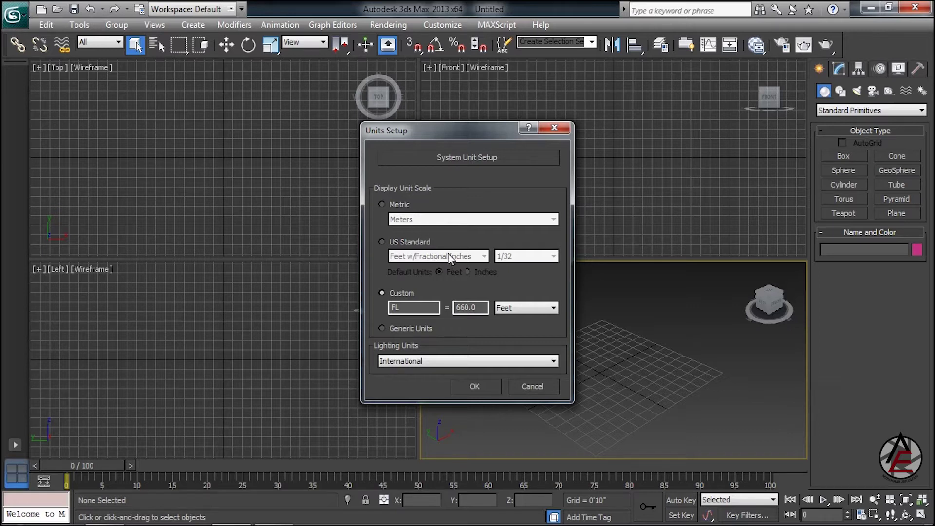
{"action": "left_click", "coordinate": [412, 242]}
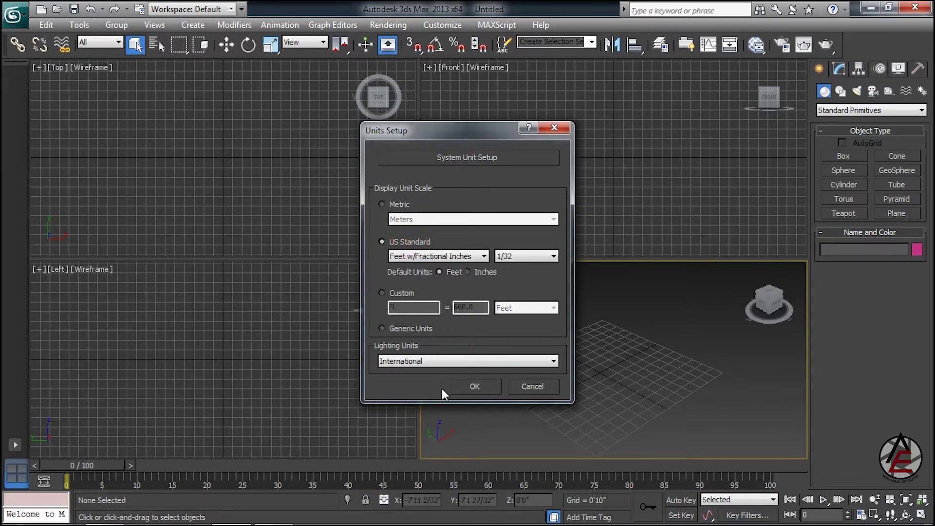
Step: Confirm the units settings and drag out a light green Box001 in the Perspective viewport
{"action": "left_click", "coordinate": [471, 386]}
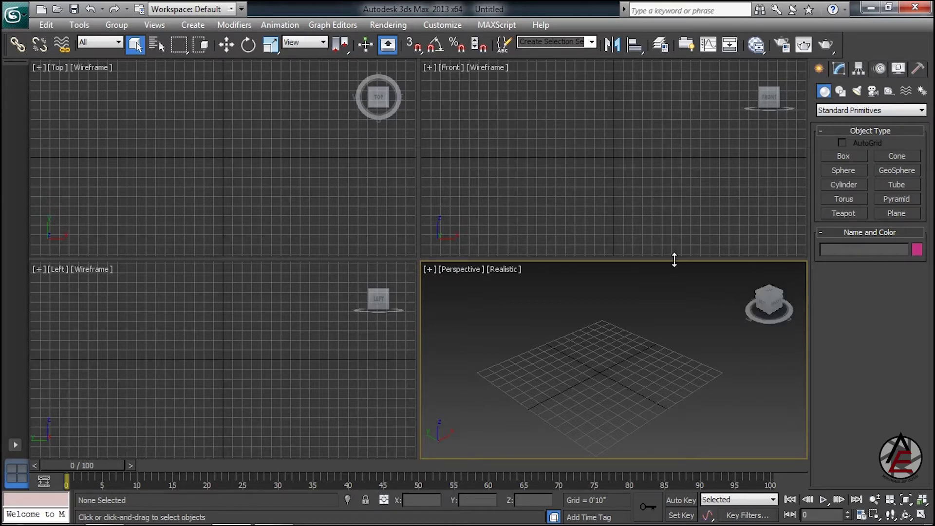
{"action": "left_click", "coordinate": [844, 157]}
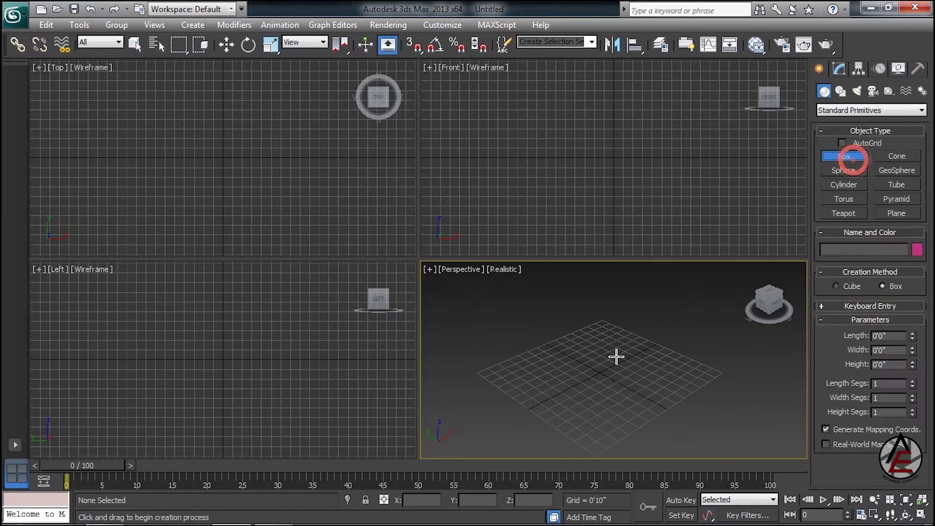
{"action": "left_click", "coordinate": [575, 384]}
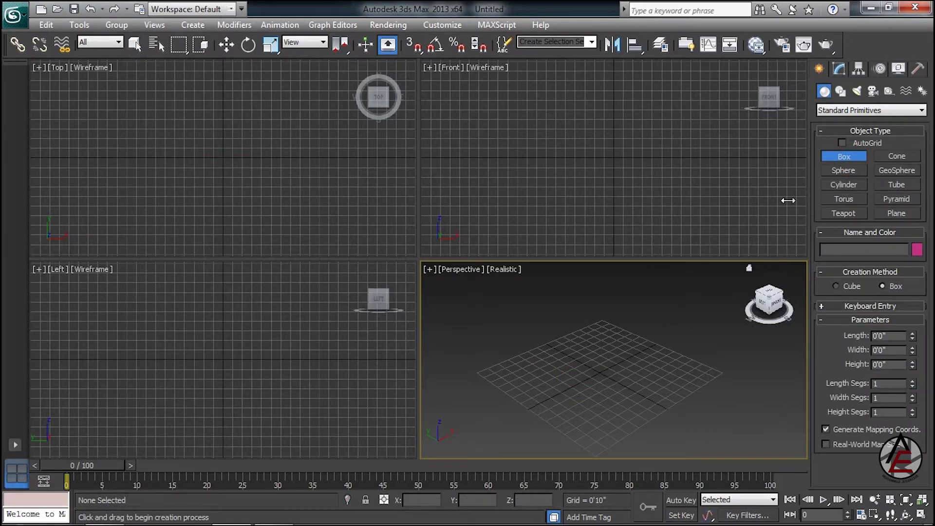
{"action": "left_click_drag", "start_coordinate": [544, 380], "coordinate": [620, 361]}
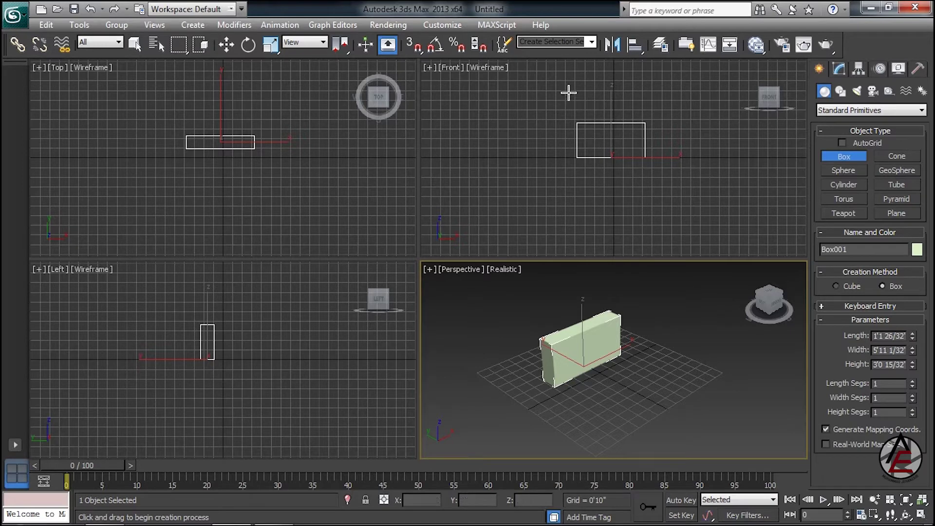
{"action": "left_click", "coordinate": [448, 27]}
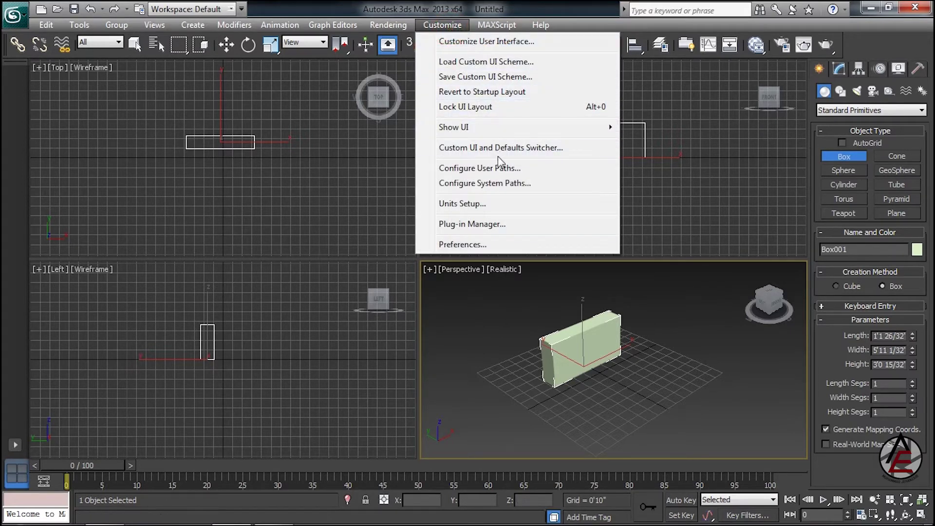
{"action": "left_click", "coordinate": [460, 203]}
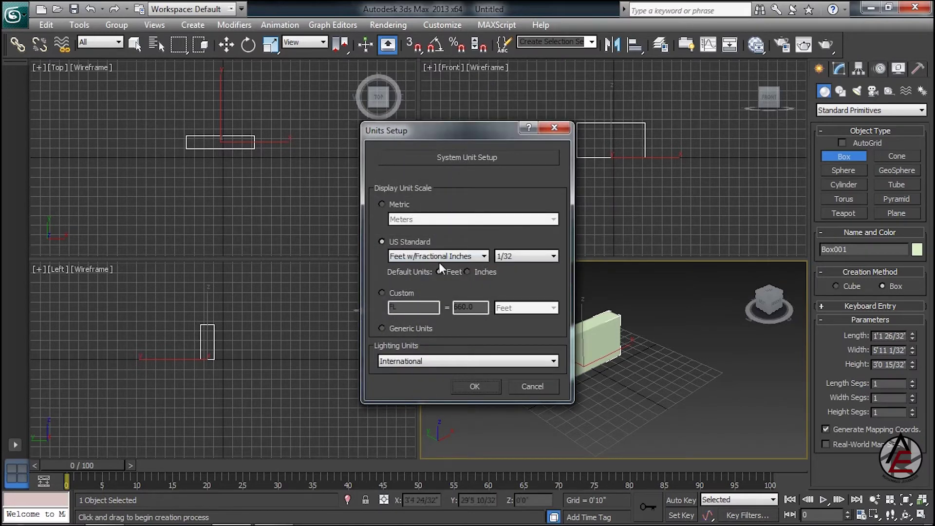
{"action": "left_click", "coordinate": [441, 260]}
{"action": "left_click", "coordinate": [565, 129]}
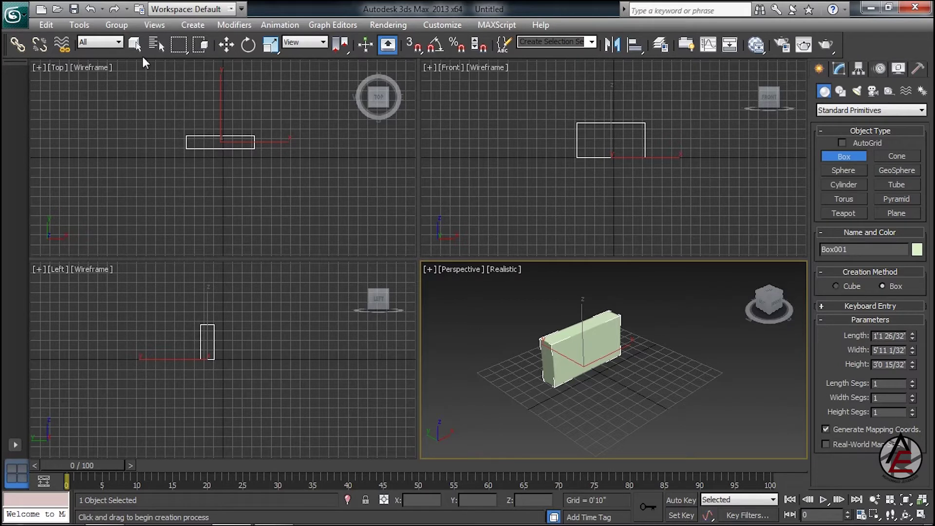
{"action": "left_click", "coordinate": [136, 45]}
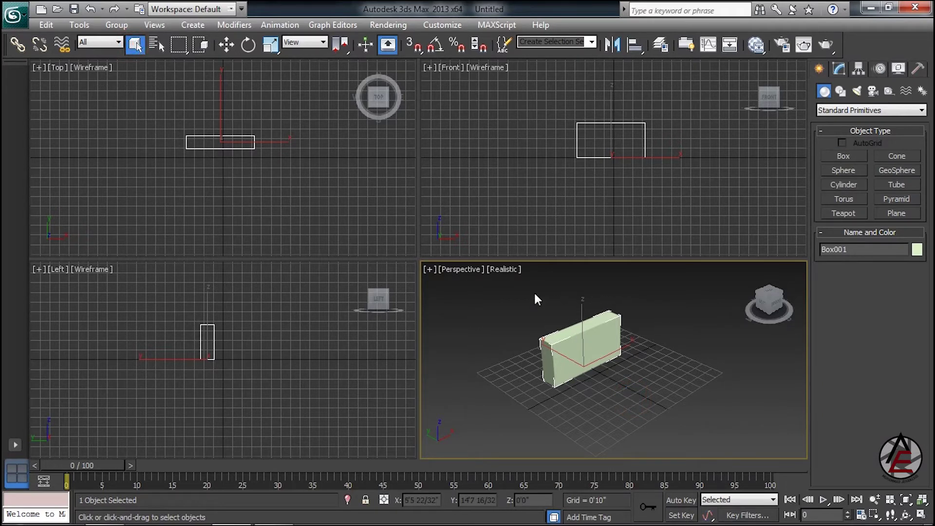
Step: Replace the light green box with a new pink box on the grid
{"action": "key", "text": "Delete"}
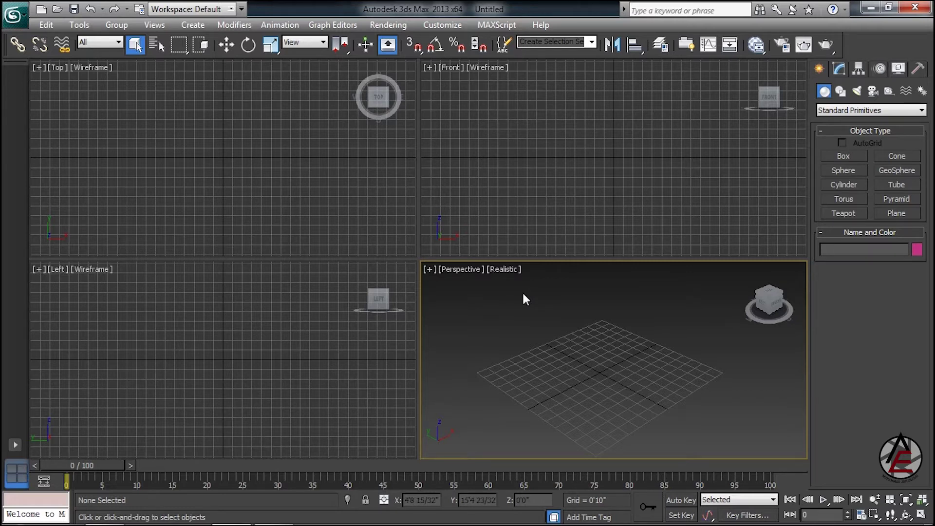
{"action": "left_click", "coordinate": [843, 156]}
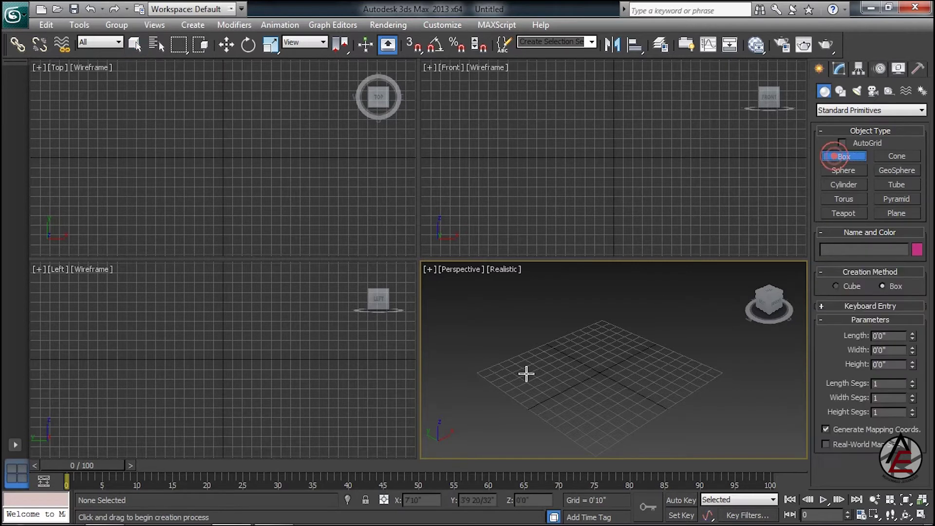
{"action": "left_click_drag", "start_coordinate": [493, 355], "coordinate": [587, 374]}
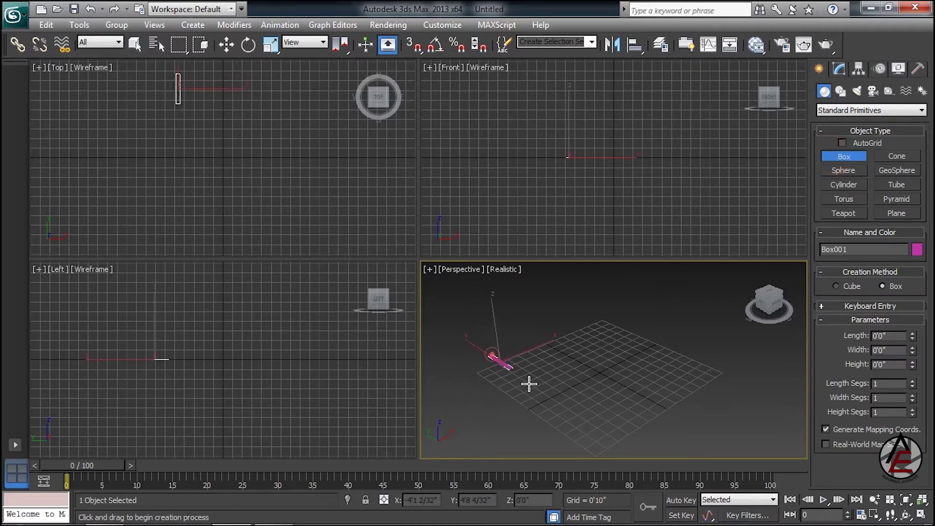
{"action": "left_click", "coordinate": [595, 341]}
Step: Add a thin-tubed yellow torus beside the pink box
{"action": "left_click", "coordinate": [855, 198]}
{"action": "left_click_drag", "start_coordinate": [674, 352], "coordinate": [710, 372]}
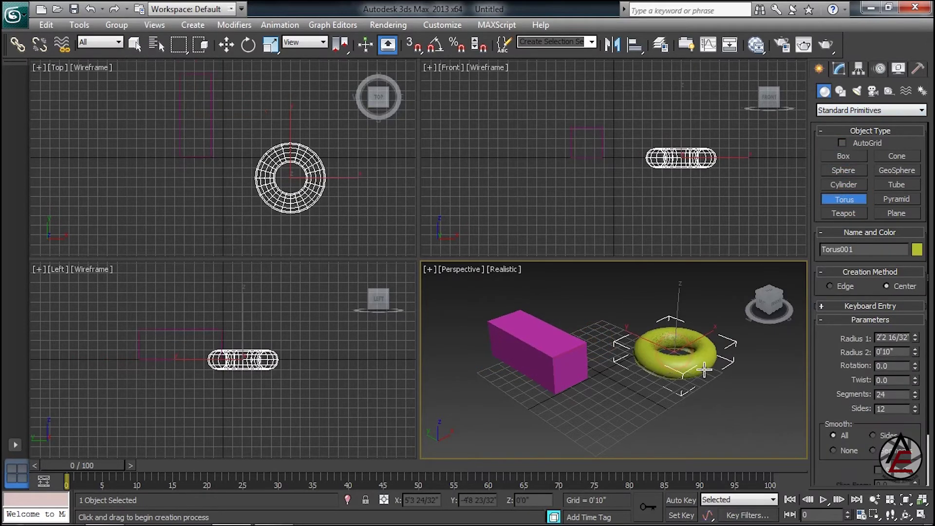
{"action": "left_click_drag", "start_coordinate": [734, 326], "coordinate": [688, 346]}
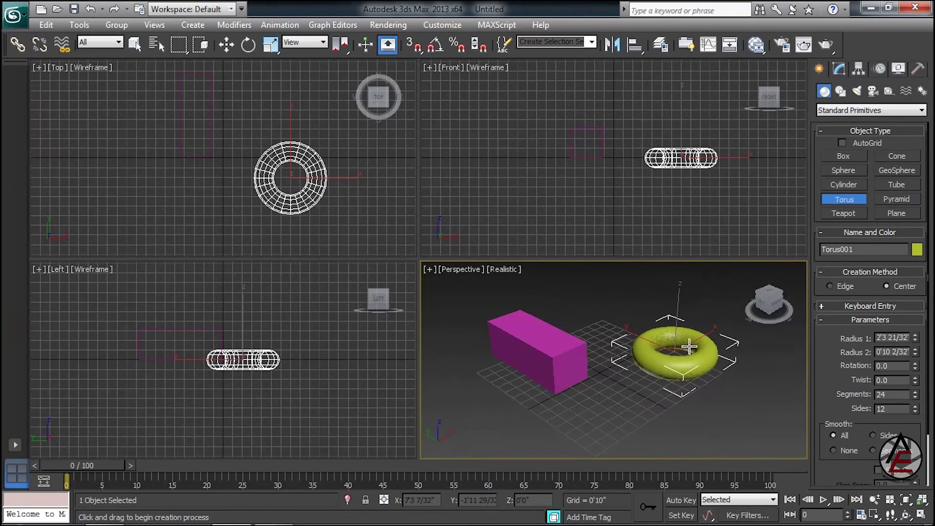
{"action": "left_click", "coordinate": [707, 333]}
Step: Draw a cylinder in front of the box, then maximize and pan the Perspective view
{"action": "left_click", "coordinate": [841, 185]}
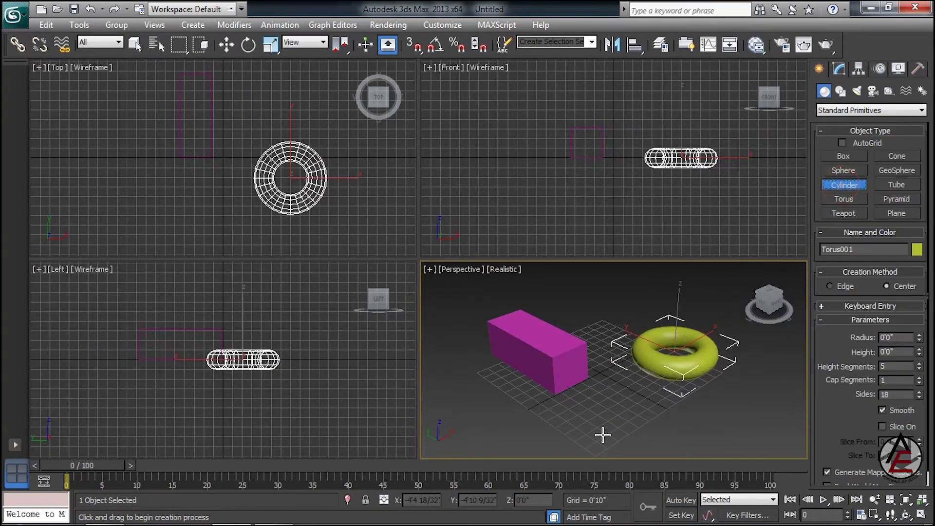
{"action": "left_click_drag", "start_coordinate": [599, 432], "coordinate": [620, 446]}
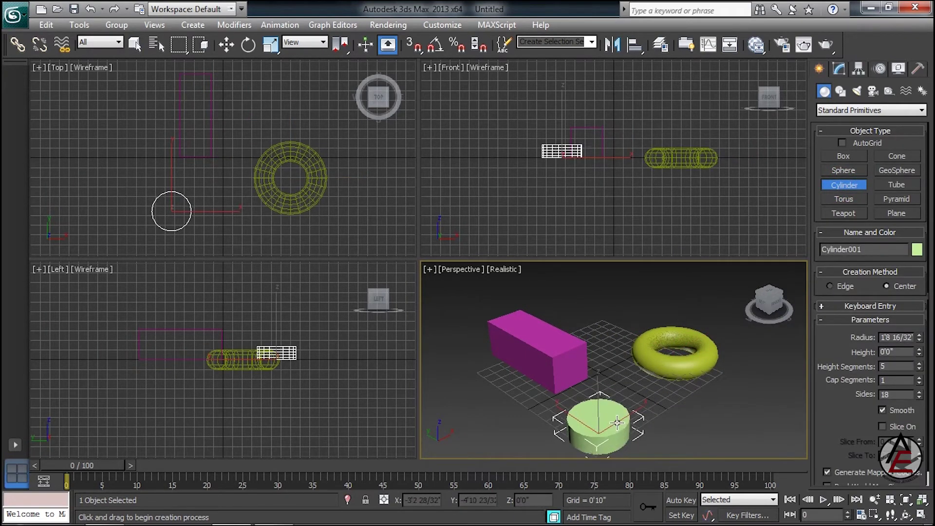
{"action": "middle_click_drag", "start_coordinate": [663, 391], "coordinate": [540, 386], "text": "alt"}
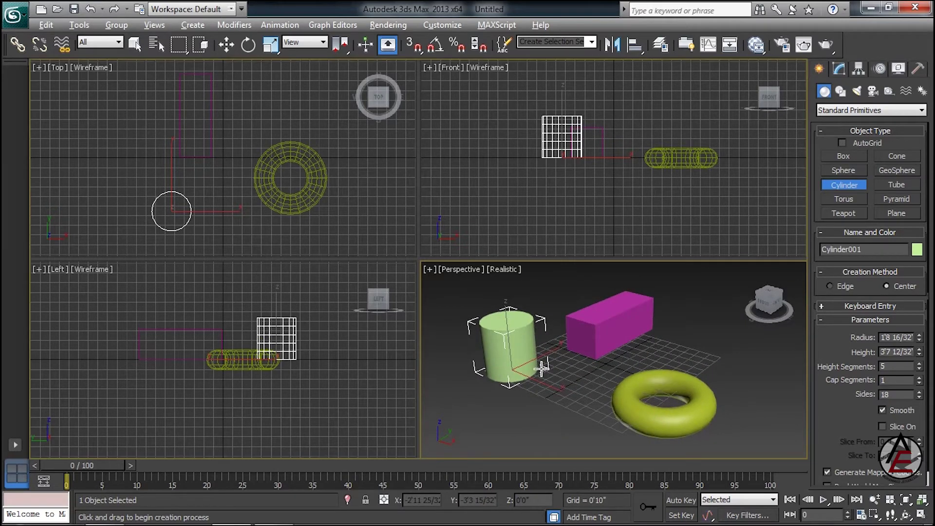
{"action": "key", "text": "alt+w"}
{"action": "middle_click_drag", "start_coordinate": [297, 202], "coordinate": [365, 245]}
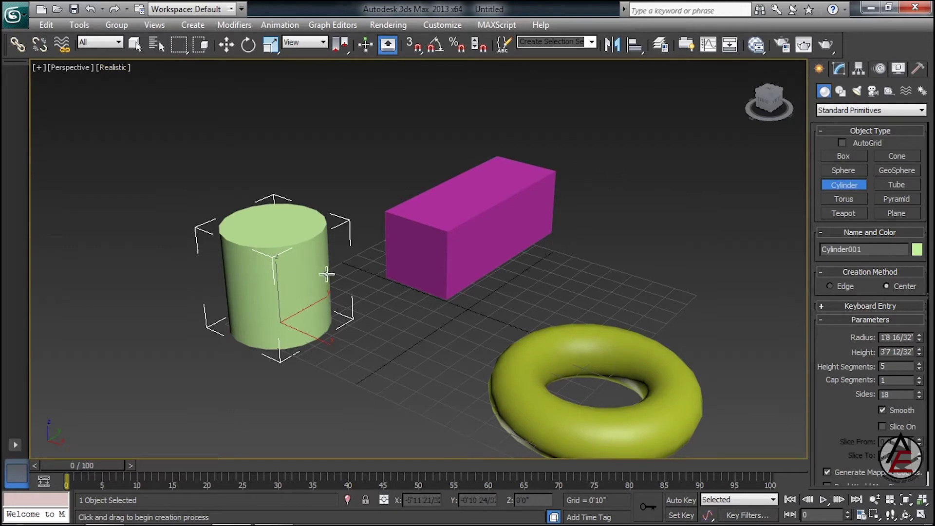
Step: Try Shaded display in the perspective view, then return to Realistic shading
{"action": "middle_click_drag", "start_coordinate": [327, 272], "coordinate": [319, 253]}
{"action": "middle_click_drag", "start_coordinate": [472, 199], "coordinate": [424, 234]}
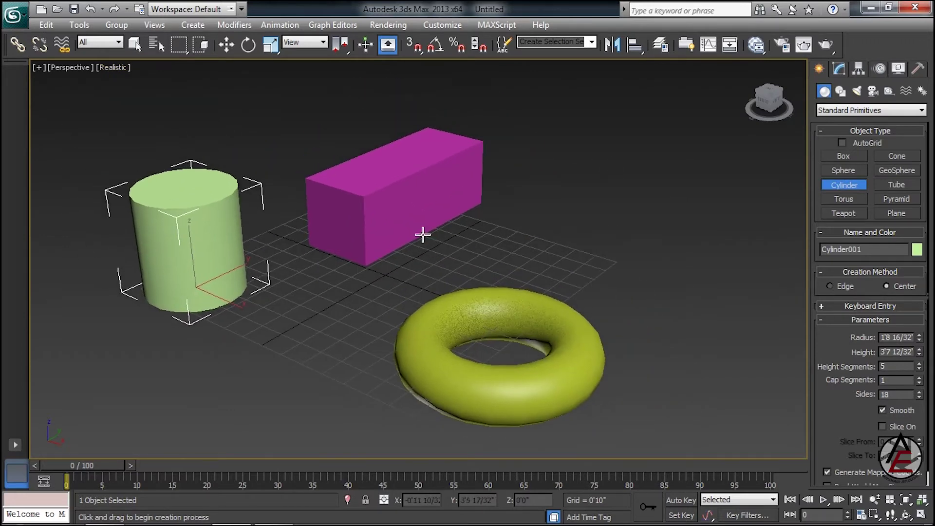
{"action": "left_click", "coordinate": [117, 70]}
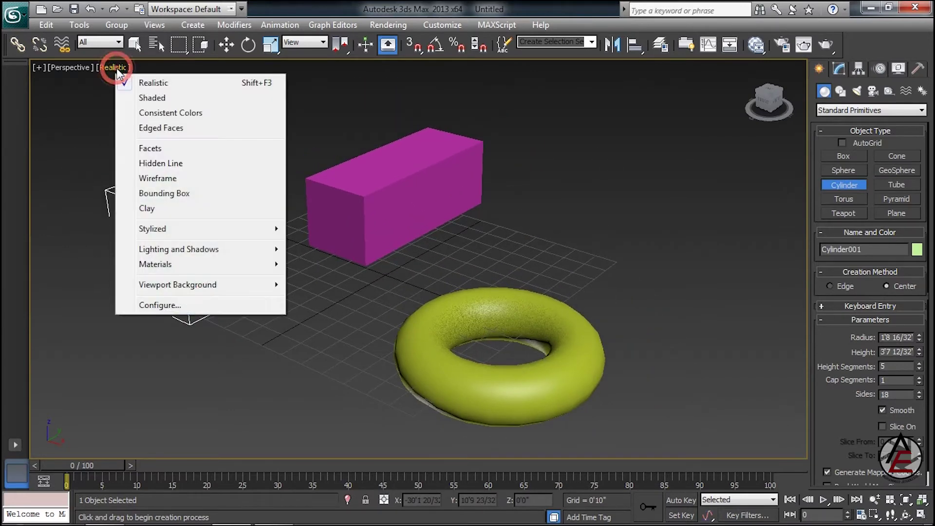
{"action": "left_click", "coordinate": [130, 98]}
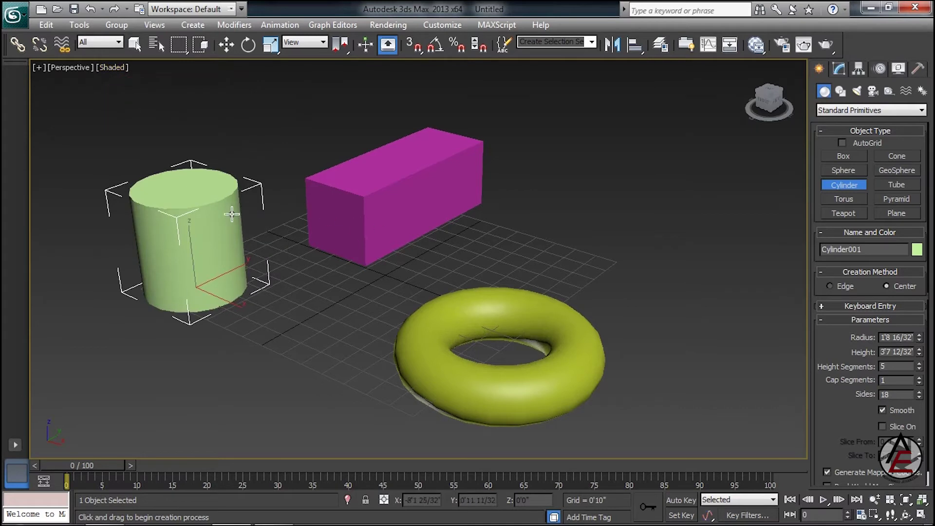
{"action": "right_click", "coordinate": [117, 65]}
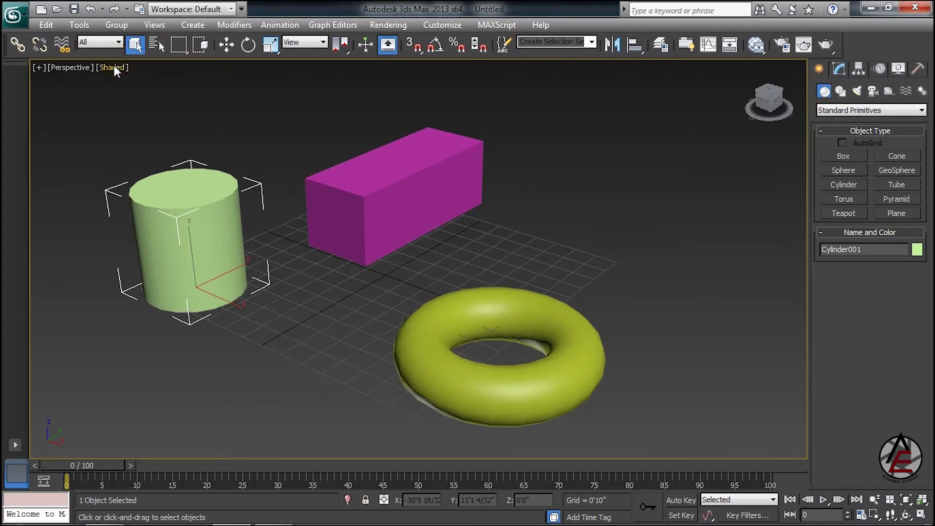
{"action": "left_click", "coordinate": [113, 67]}
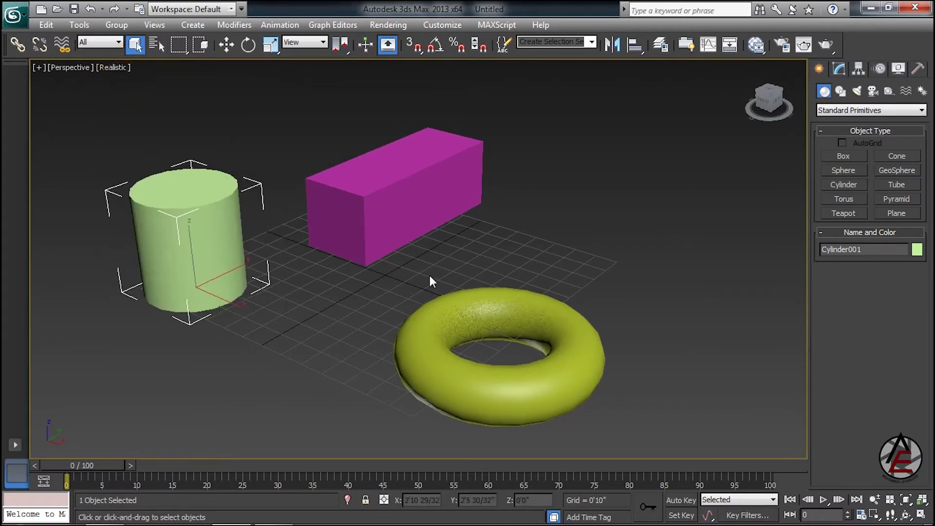
Step: Switch the view to Consistent Colors shading and orbit to a new angle
{"action": "left_click", "coordinate": [118, 67]}
{"action": "left_click", "coordinate": [128, 97]}
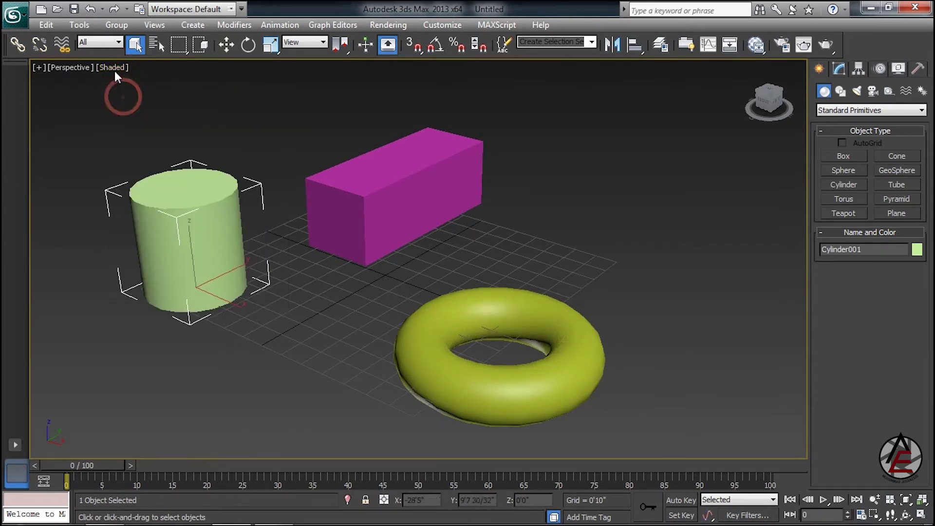
{"action": "left_click", "coordinate": [112, 67]}
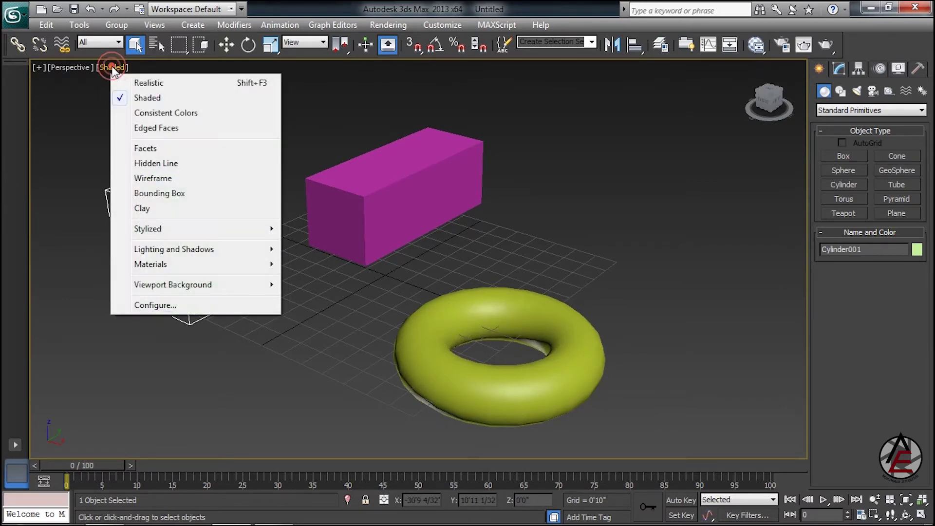
{"action": "left_click", "coordinate": [130, 116]}
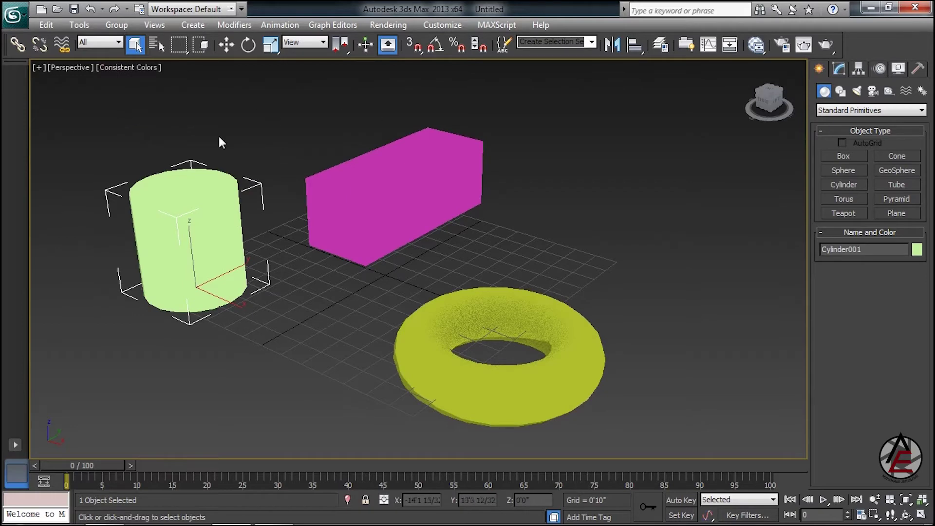
{"action": "mouse_move", "coordinate": [522, 253]}
{"action": "middle_mouse_down", "text": "alt"}
{"action": "mouse_move", "coordinate": [585, 269]}
{"action": "mouse_move", "coordinate": [491, 261]}
{"action": "mouse_move", "coordinate": [447, 222]}
{"action": "middle_mouse_up", "text": "alt"}
Step: Enable Edged Faces to draw polygon edges over all three objects
{"action": "left_click", "coordinate": [146, 67]}
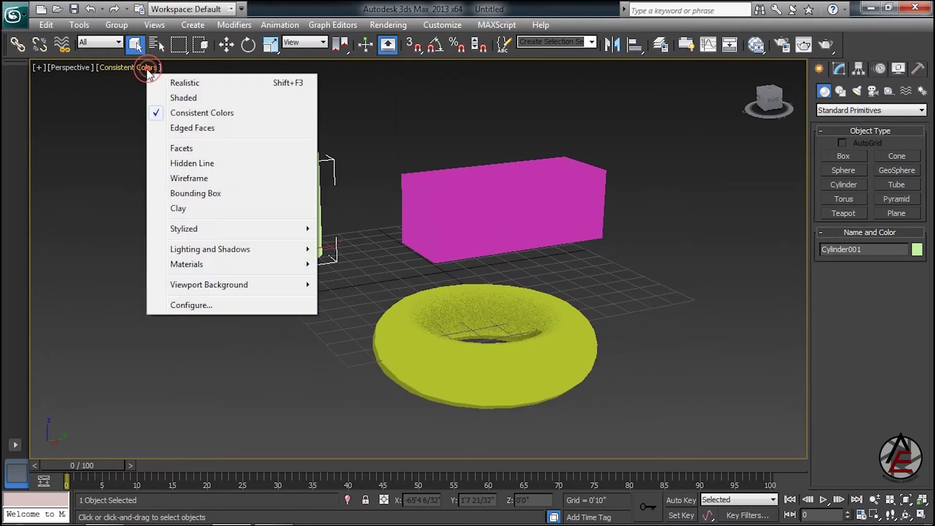
{"action": "left_click", "coordinate": [157, 129]}
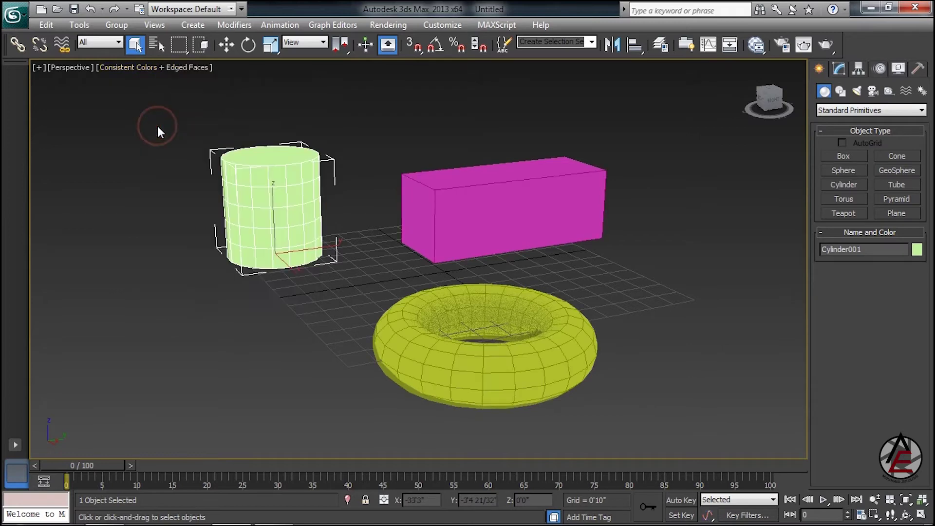
{"action": "scroll", "coordinate": [377, 379], "scroll_direction": "up", "scroll_amount": 5}
{"action": "scroll", "coordinate": [402, 187], "scroll_direction": "down", "scroll_amount": 2}
{"action": "scroll", "coordinate": [413, 209], "scroll_direction": "down", "scroll_amount": 2}
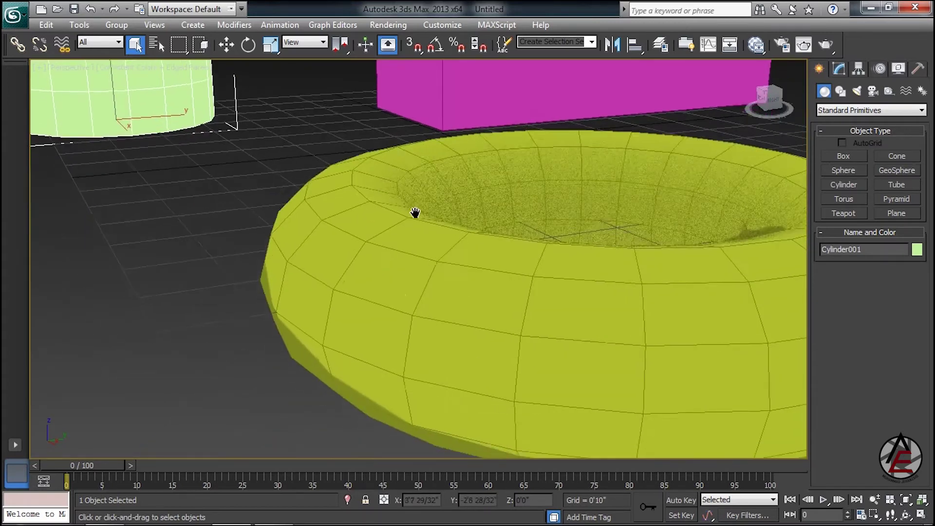
{"action": "scroll", "coordinate": [386, 328], "scroll_direction": "up", "scroll_amount": 5}
{"action": "scroll", "coordinate": [382, 320], "scroll_direction": "down", "scroll_amount": 2}
{"action": "scroll", "coordinate": [381, 315], "scroll_direction": "down", "scroll_amount": 3}
{"action": "scroll", "coordinate": [382, 315], "scroll_direction": "down", "scroll_amount": 2}
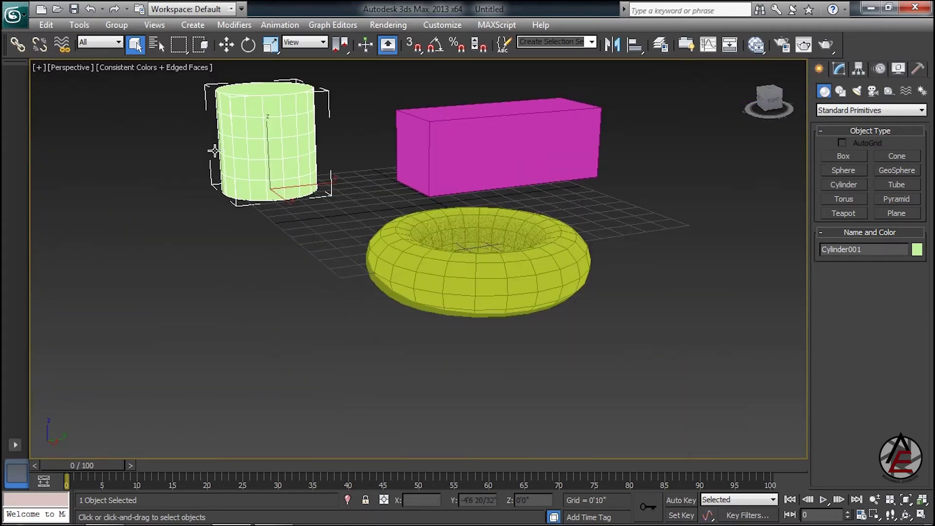
{"action": "left_click", "coordinate": [190, 69]}
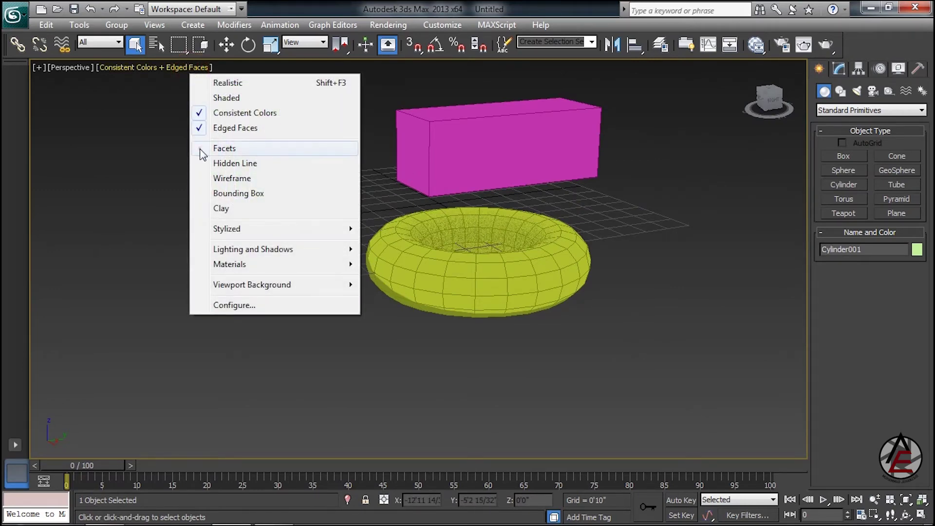
Step: Switch the perspective view to Facets shading
{"action": "left_click", "coordinate": [224, 148]}
{"action": "scroll", "coordinate": [441, 281], "scroll_direction": "up", "scroll_amount": 5}
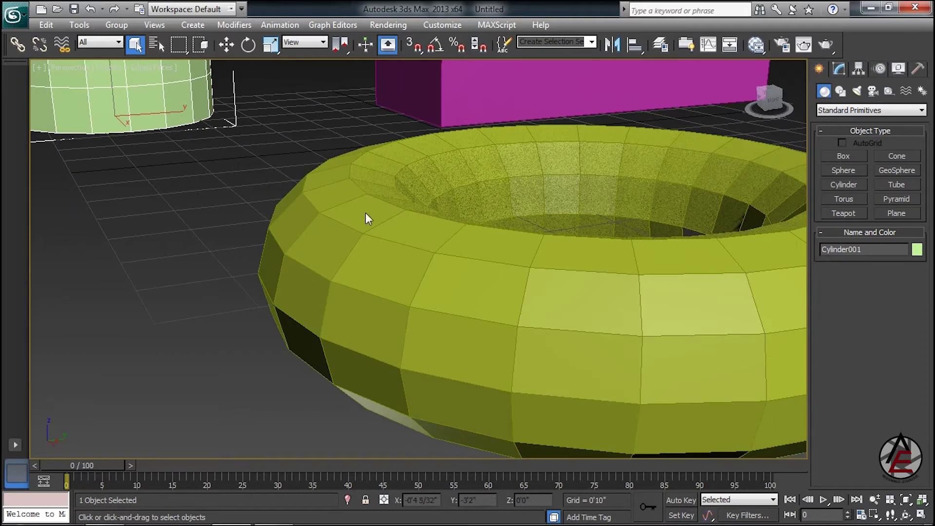
{"action": "scroll", "coordinate": [351, 248], "scroll_direction": "down", "scroll_amount": 2}
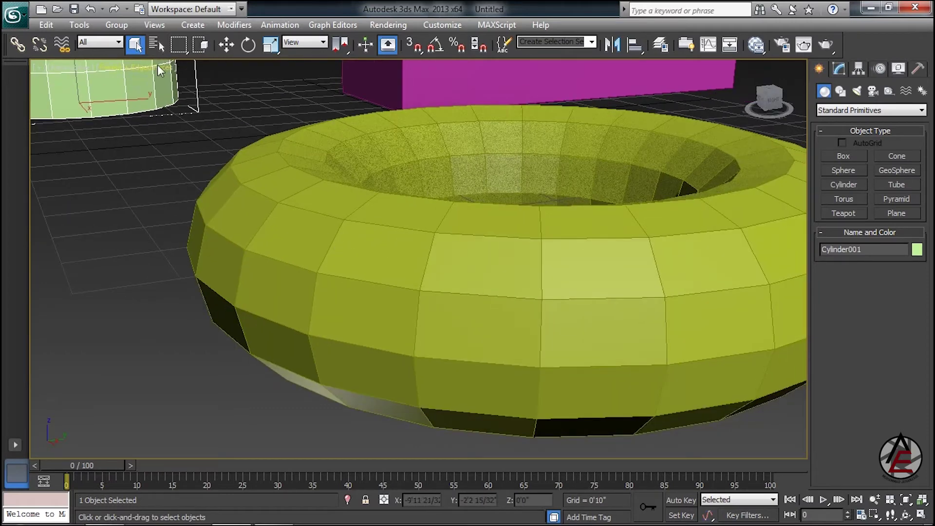
{"action": "left_click", "coordinate": [156, 65]}
{"action": "left_click", "coordinate": [165, 149]}
Step: Turn off Edged Faces, keeping the objects in plain faceted shading
{"action": "left_click", "coordinate": [148, 68]}
{"action": "left_click", "coordinate": [159, 125]}
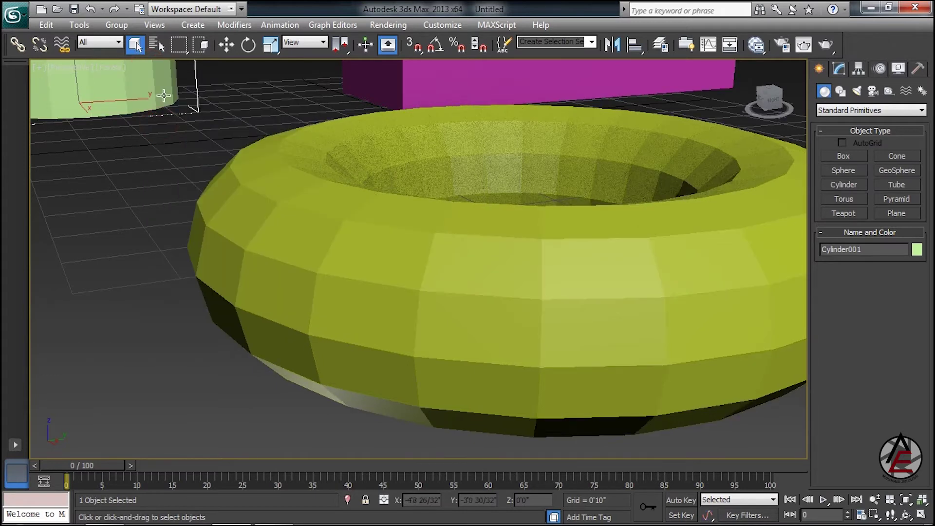
{"action": "left_click", "coordinate": [115, 69]}
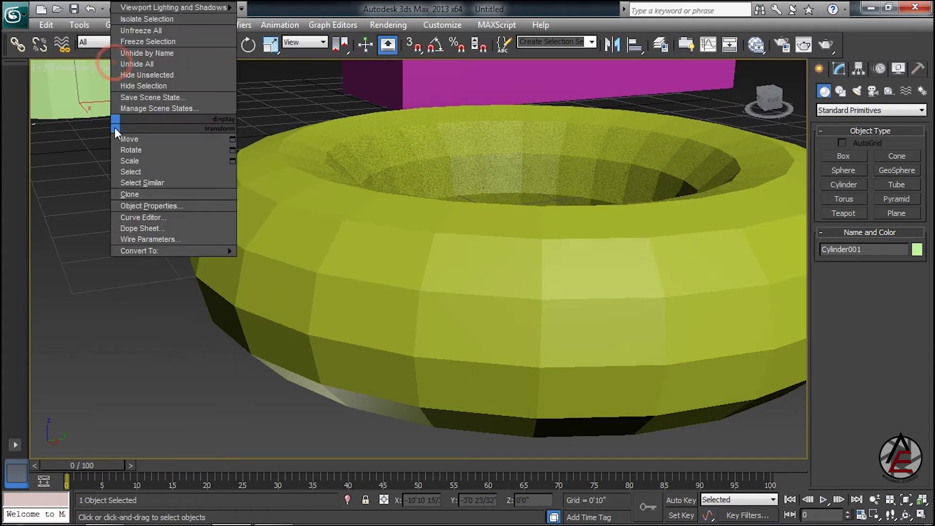
{"action": "left_click", "coordinate": [348, 99]}
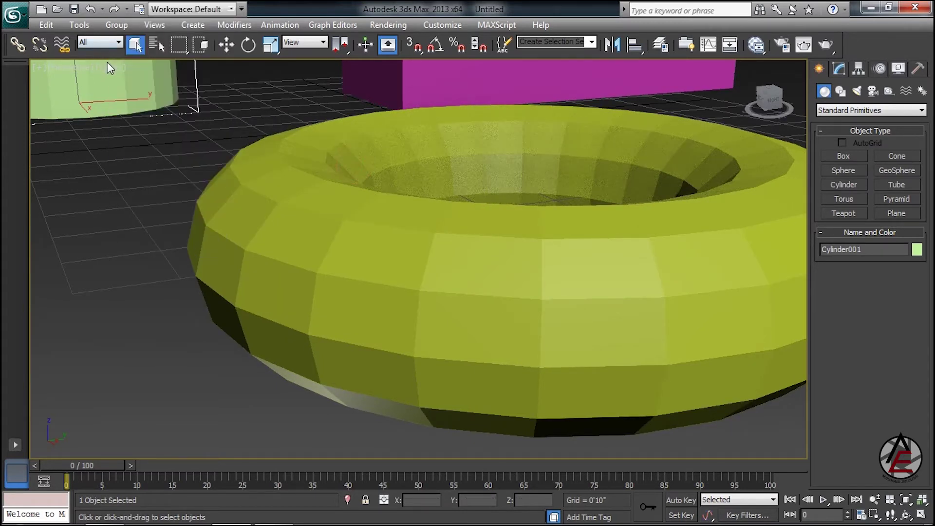
{"action": "right_click", "coordinate": [107, 124]}
{"action": "scroll", "coordinate": [186, 94], "scroll_direction": "down", "scroll_amount": 8}
{"action": "scroll", "coordinate": [108, 77], "scroll_direction": "up", "scroll_amount": 1}
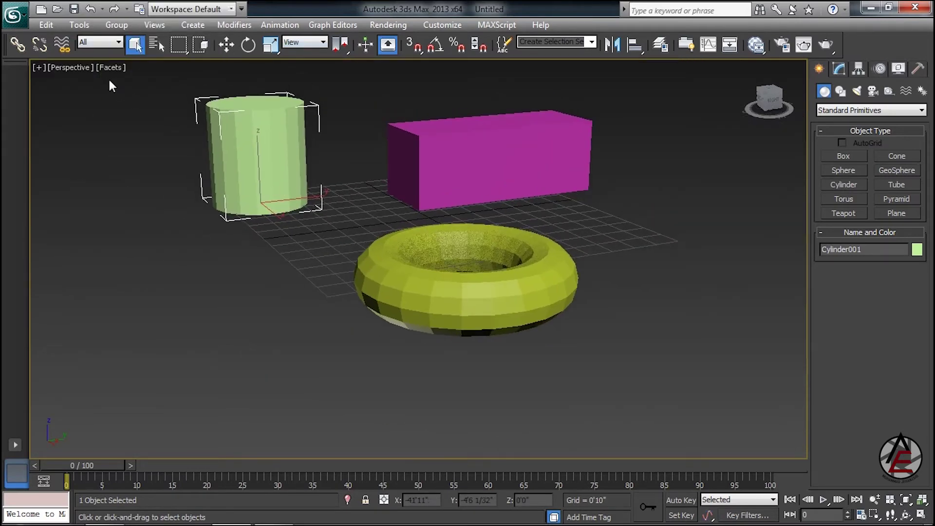
{"action": "left_click", "coordinate": [109, 69]}
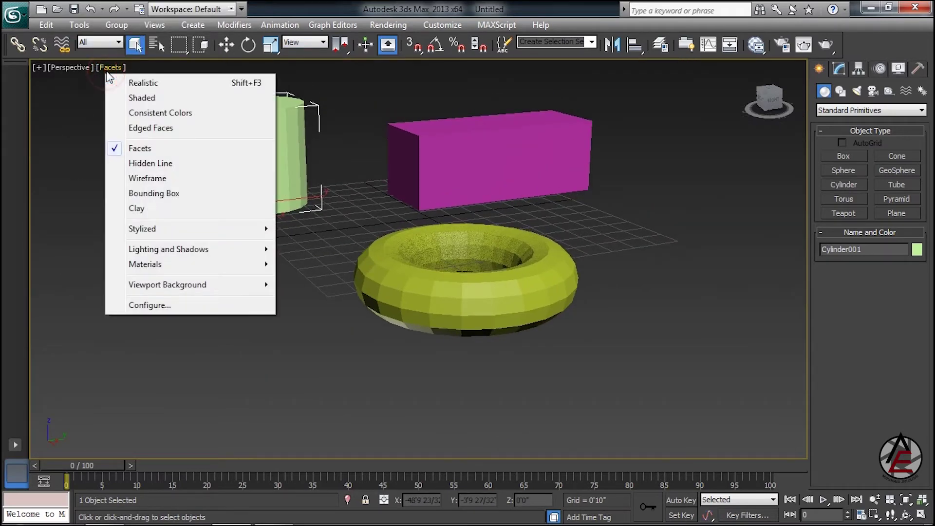
{"action": "left_click", "coordinate": [123, 148]}
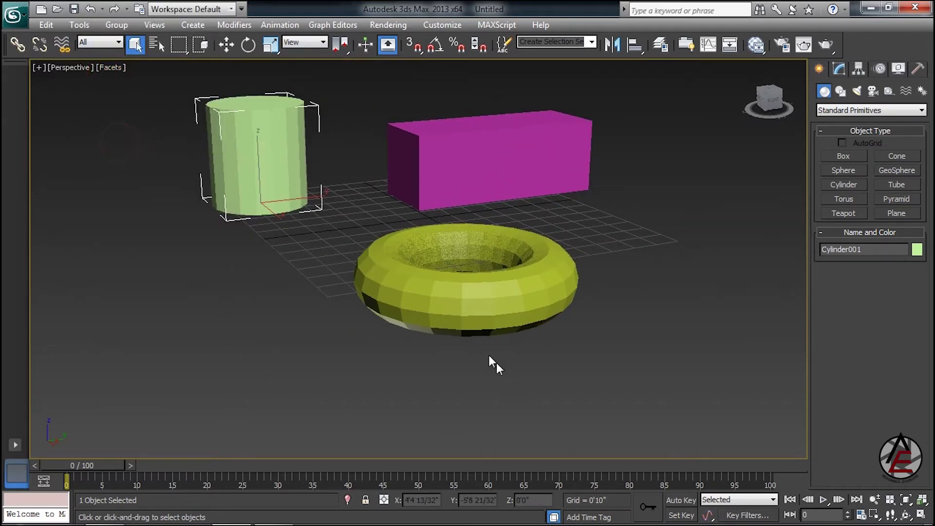
{"action": "left_click", "coordinate": [118, 68]}
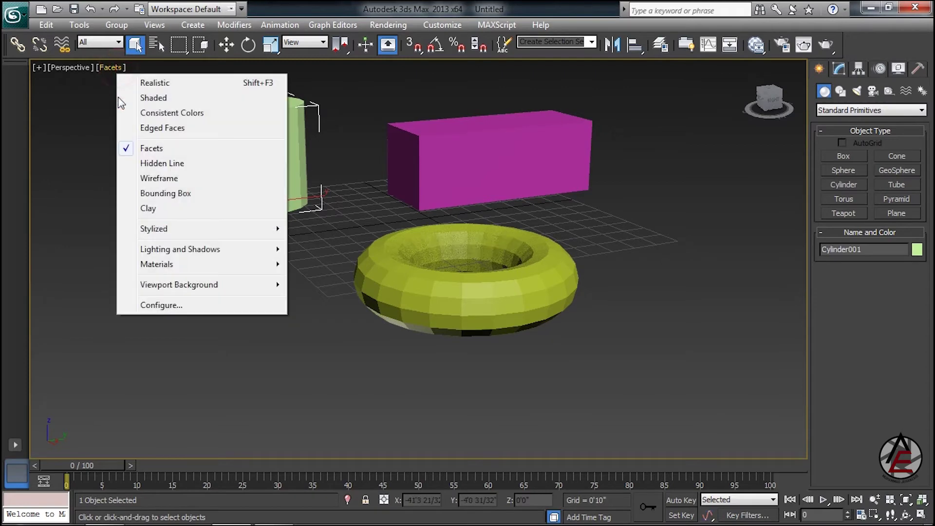
Step: Switch the perspective view to Hidden Line display and nudge the view
{"action": "left_click", "coordinate": [143, 164]}
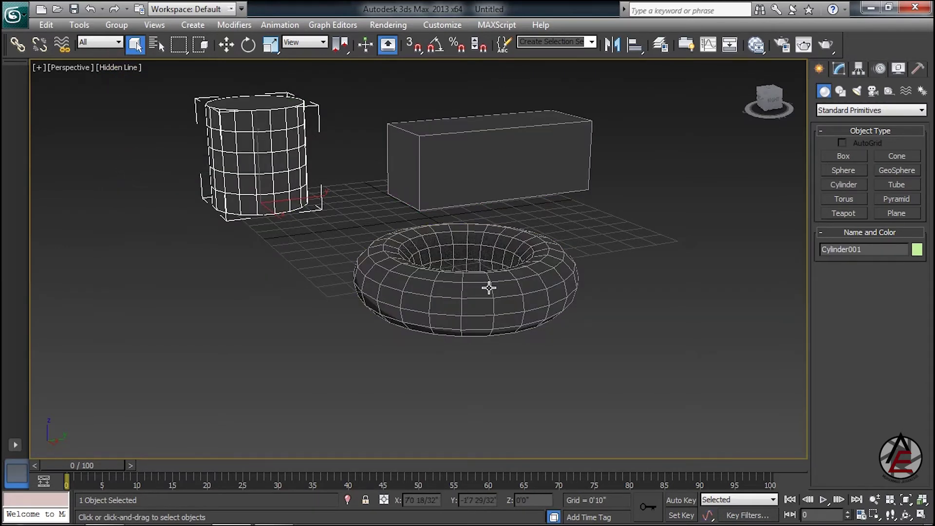
{"action": "scroll", "coordinate": [489, 288], "scroll_direction": "up", "scroll_amount": 2}
{"action": "scroll", "coordinate": [484, 286], "scroll_direction": "up", "scroll_amount": 2}
{"action": "scroll", "coordinate": [438, 252], "scroll_direction": "down", "scroll_amount": 4}
{"action": "middle_click_drag", "start_coordinate": [365, 183], "coordinate": [374, 198]}
Step: Show the objects as Wireframe, then return to Realistic with F3
{"action": "left_click", "coordinate": [125, 67]}
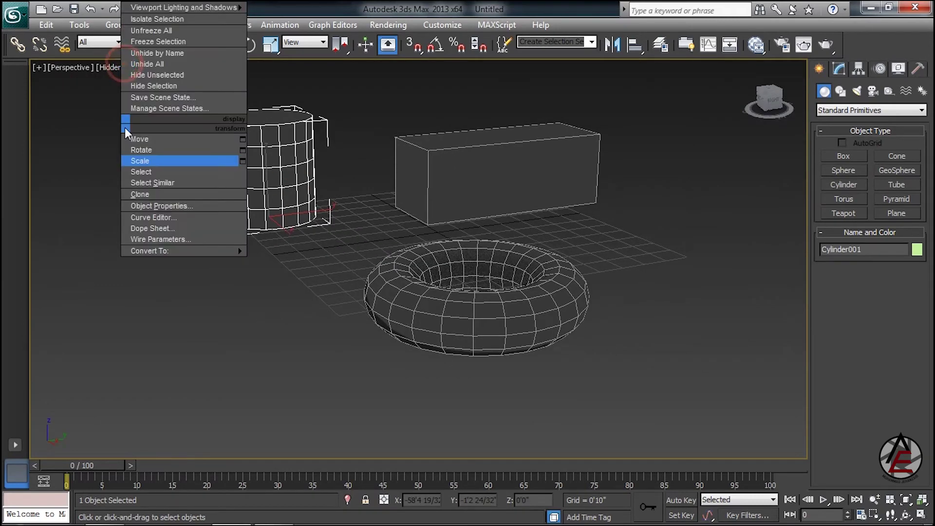
{"action": "left_click", "coordinate": [95, 88]}
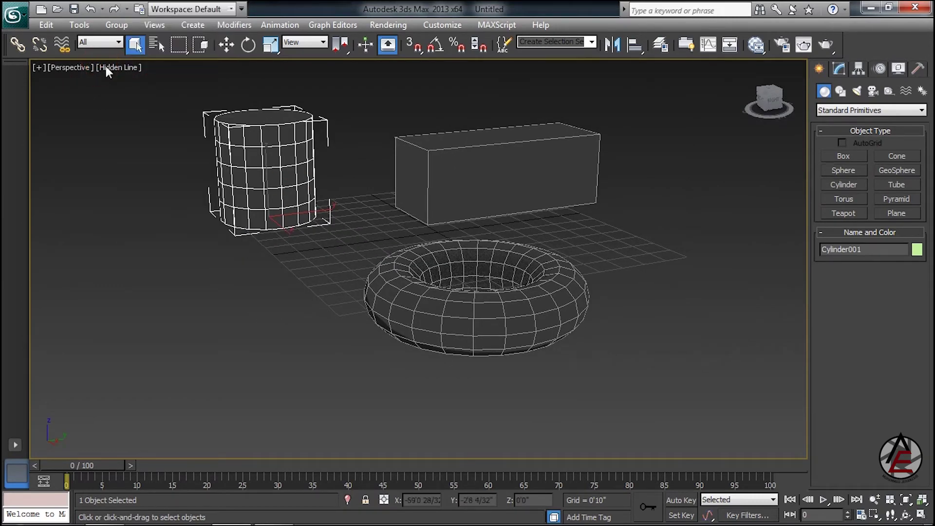
{"action": "left_click", "coordinate": [106, 66]}
{"action": "left_click", "coordinate": [132, 180]}
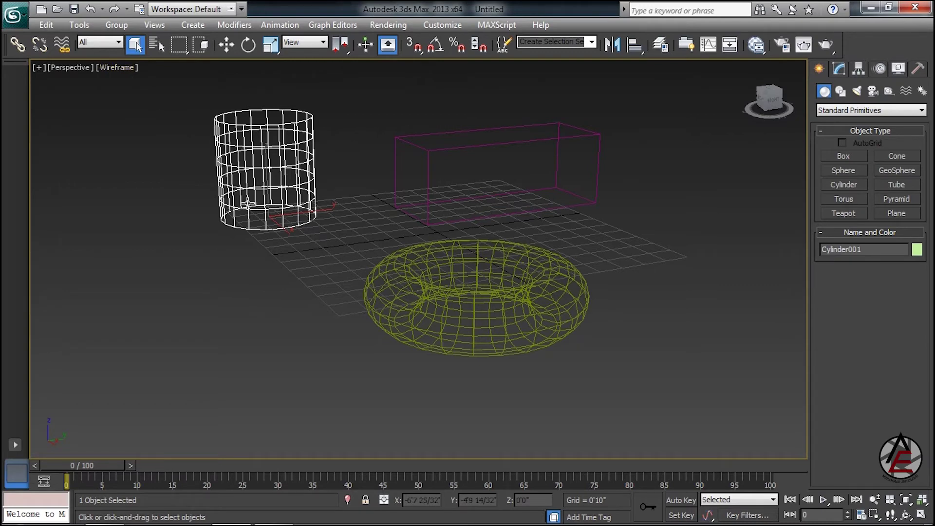
{"action": "key", "text": "F3"}
{"action": "key", "text": "F3"}
{"action": "key", "text": "F3"}
{"action": "left_click", "coordinate": [117, 74]}
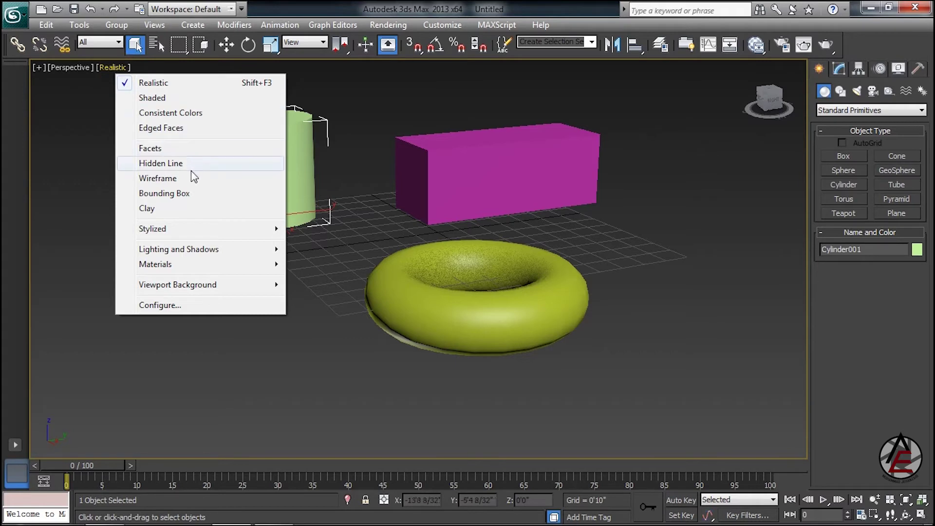
Step: Display objects as Bounding Box and select the box, torus and cylinder in turn
{"action": "left_click", "coordinate": [180, 195]}
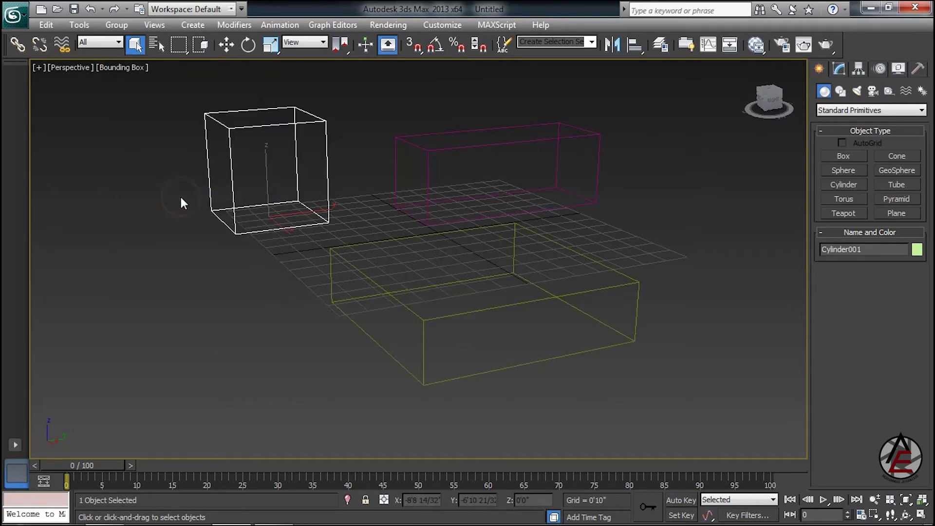
{"action": "left_click", "coordinate": [465, 171]}
{"action": "left_click", "coordinate": [470, 148]}
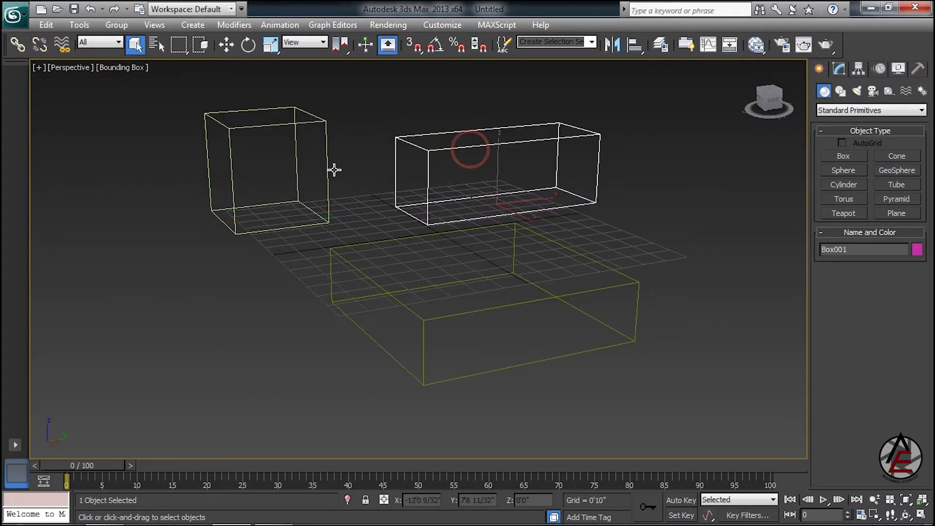
{"action": "left_click", "coordinate": [290, 128]}
{"action": "left_click", "coordinate": [396, 287]}
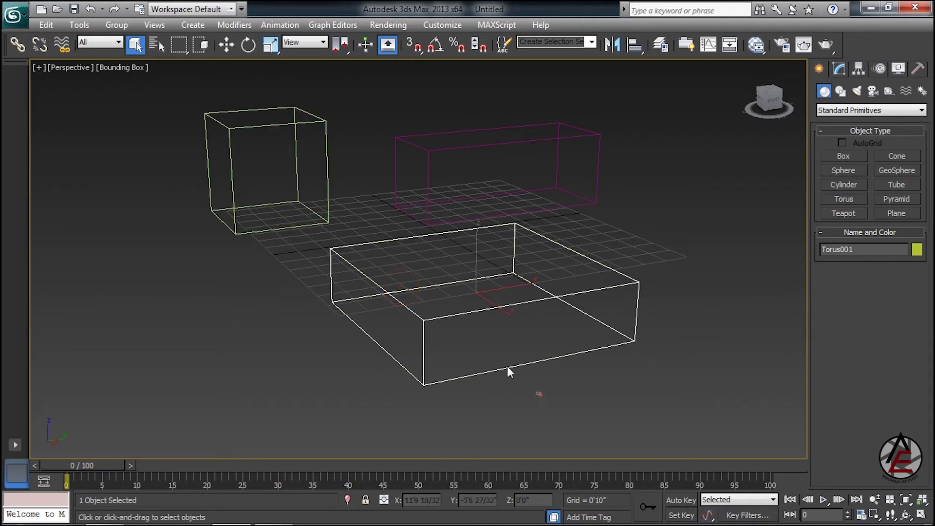
{"action": "left_click", "coordinate": [427, 150]}
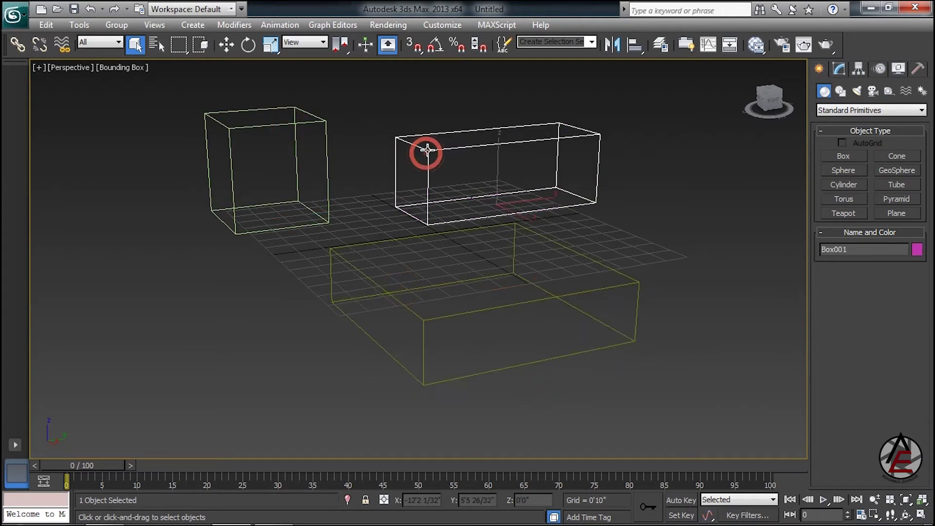
{"action": "left_click", "coordinate": [310, 119]}
Step: Select the magenta box, clear the selection, and switch the view to Clay shading
{"action": "left_click", "coordinate": [339, 254]}
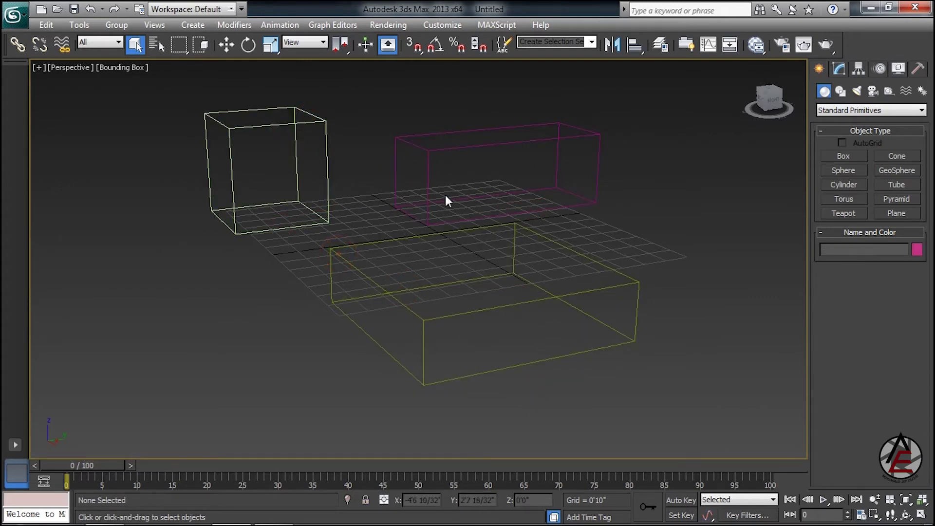
{"action": "left_click", "coordinate": [427, 166]}
{"action": "left_click", "coordinate": [297, 126]}
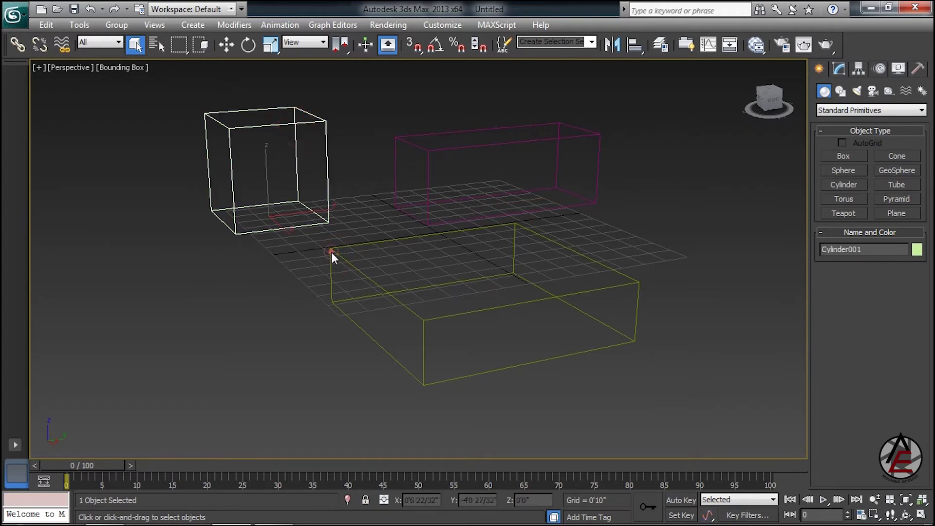
{"action": "left_click", "coordinate": [329, 247]}
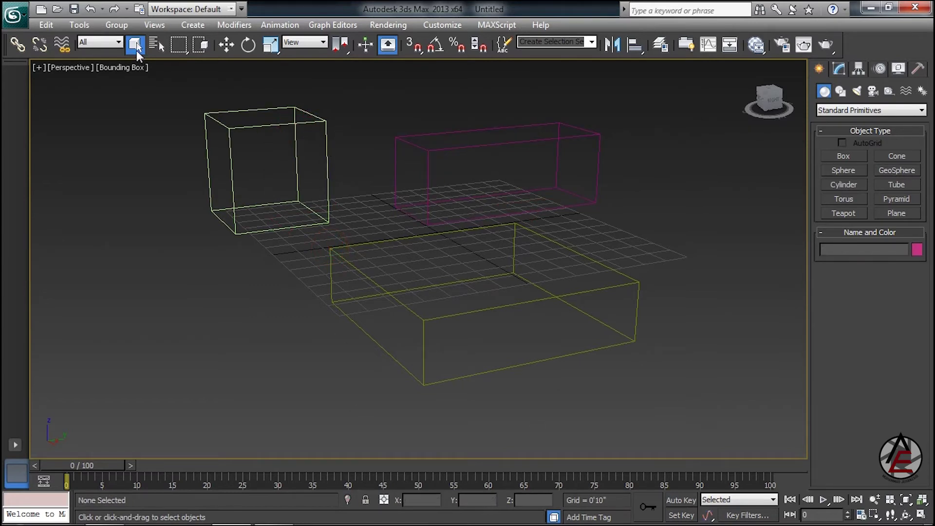
{"action": "left_click", "coordinate": [124, 67]}
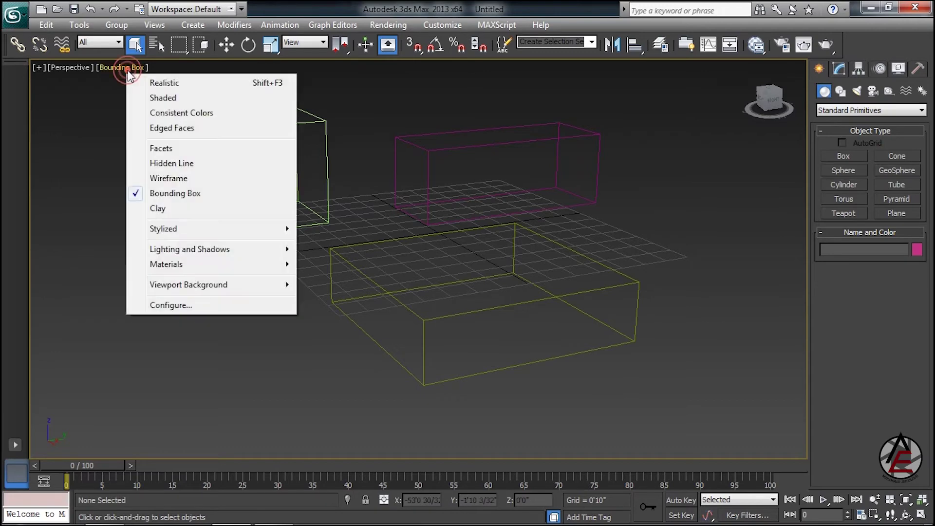
{"action": "left_click", "coordinate": [149, 208]}
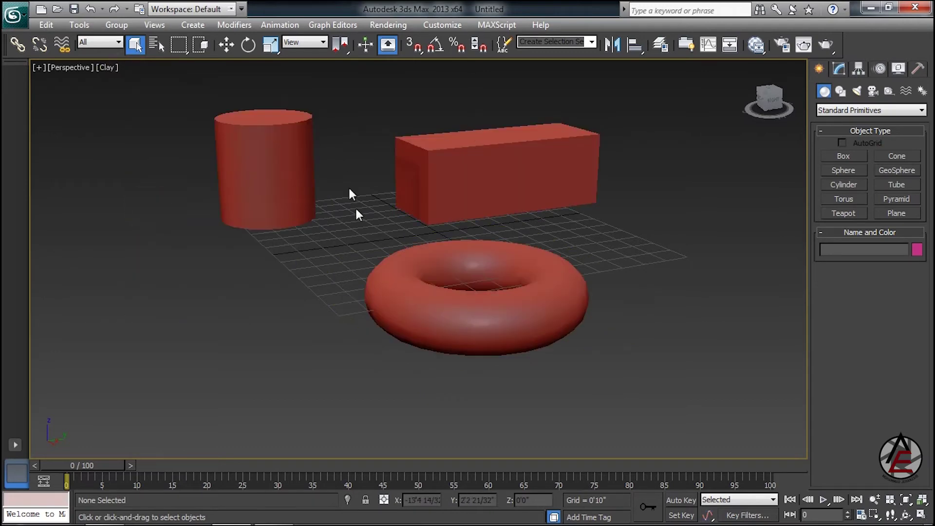
{"action": "left_click", "coordinate": [108, 68]}
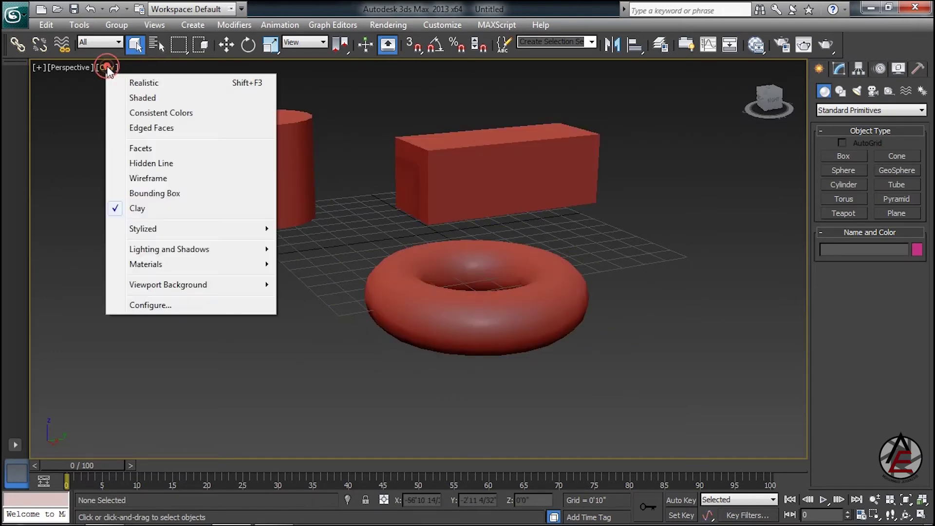
{"action": "mouse_move", "coordinate": [143, 229]}
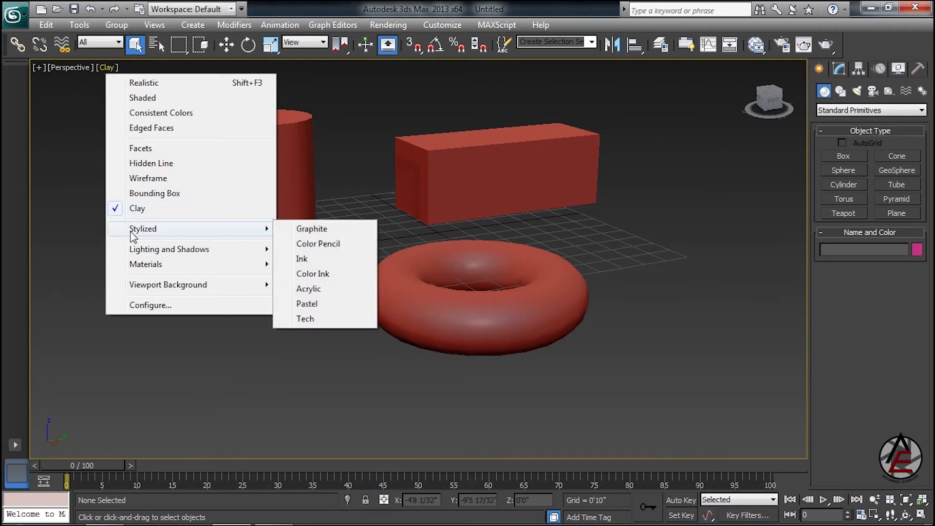
Step: Preview the Graphite, Color Pencil and Ink stylized looks
{"action": "left_click", "coordinate": [307, 232]}
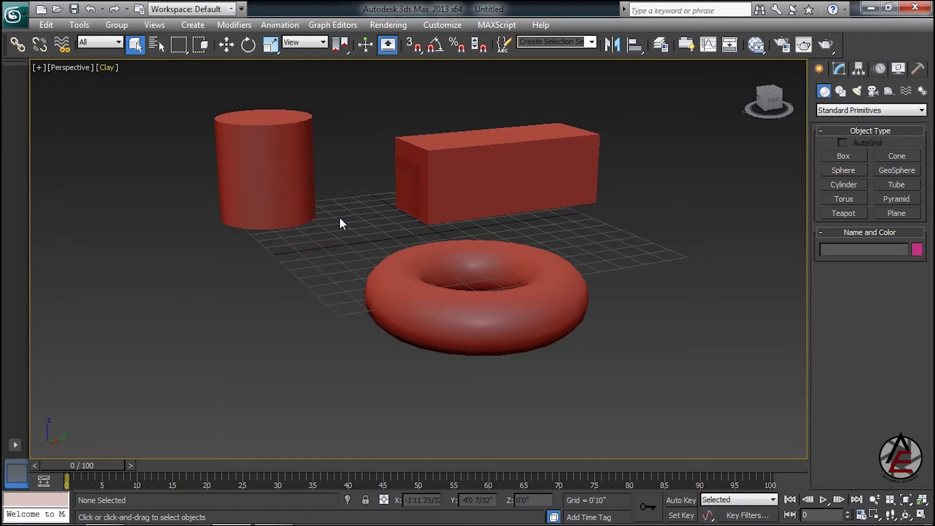
{"action": "scroll", "coordinate": [387, 192], "scroll_direction": "up", "scroll_amount": 3}
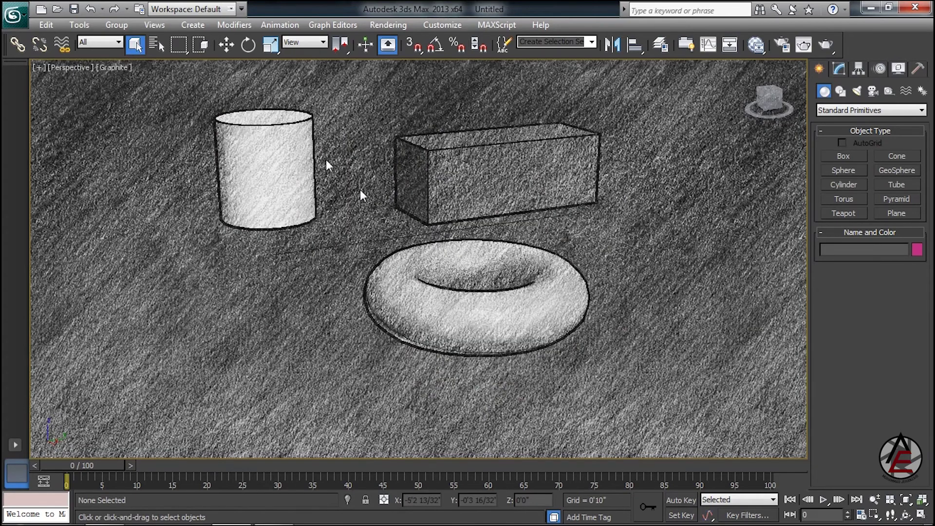
{"action": "left_click", "coordinate": [130, 65]}
{"action": "mouse_move", "coordinate": [153, 229]}
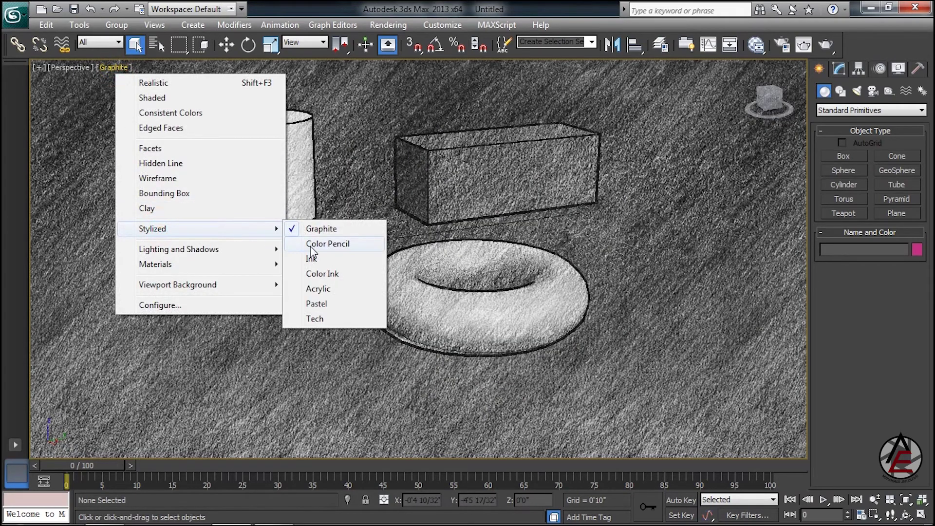
{"action": "left_click", "coordinate": [311, 247]}
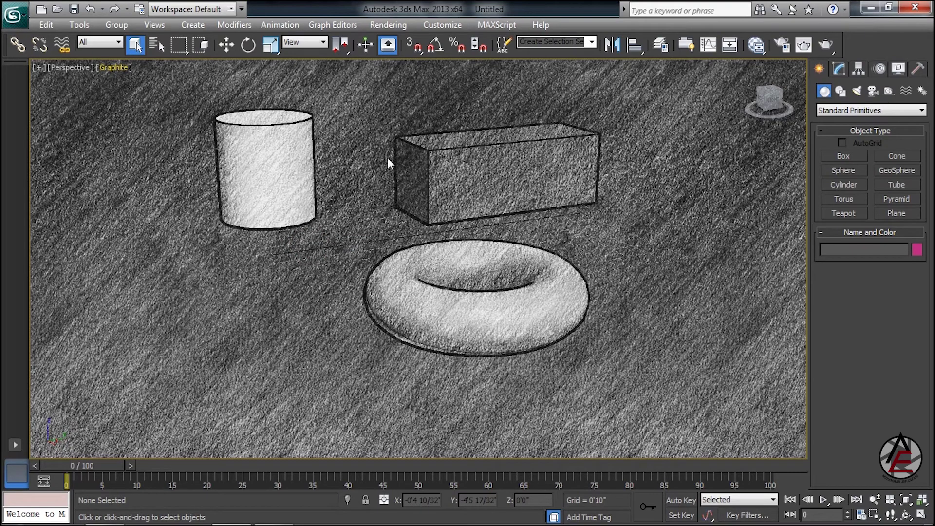
{"action": "left_click", "coordinate": [124, 65]}
{"action": "mouse_move", "coordinate": [160, 229]}
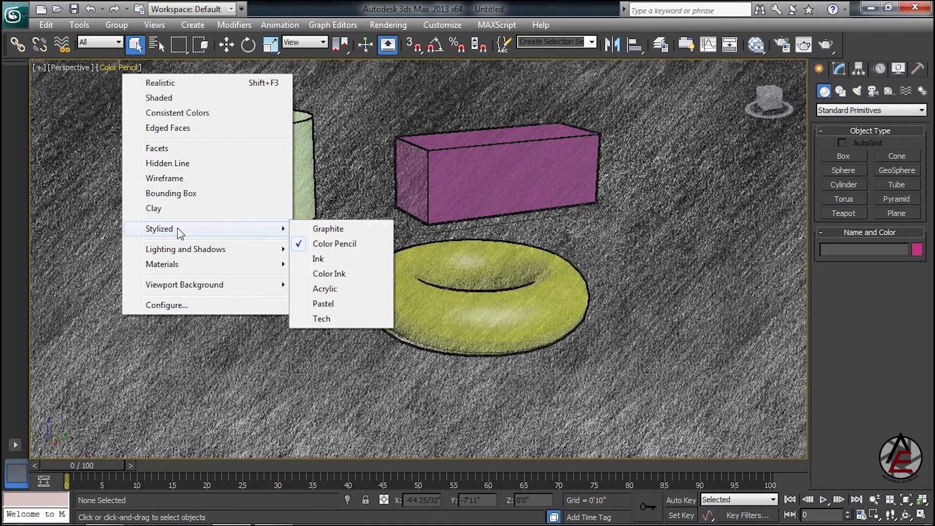
{"action": "left_click", "coordinate": [310, 257]}
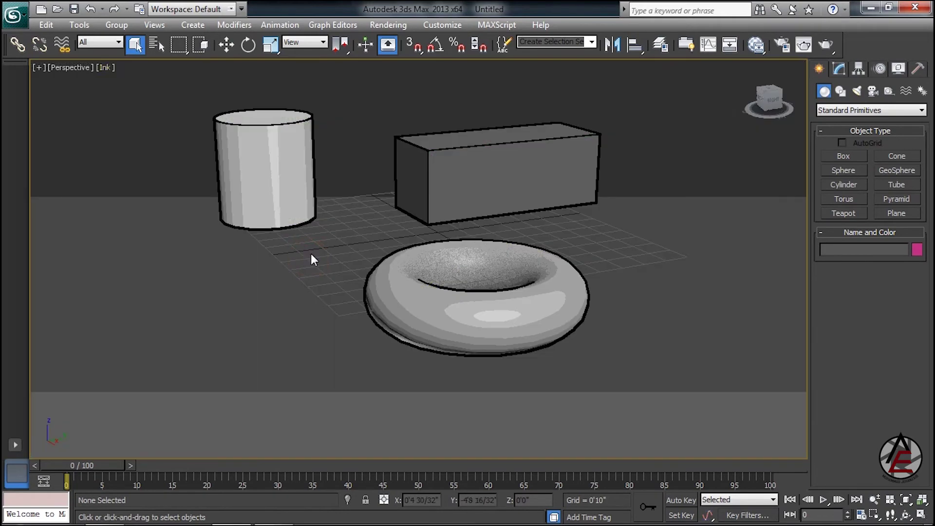
Step: Preview the Color Ink, Acrylic and Pastel stylized looks
{"action": "left_click", "coordinate": [98, 68]}
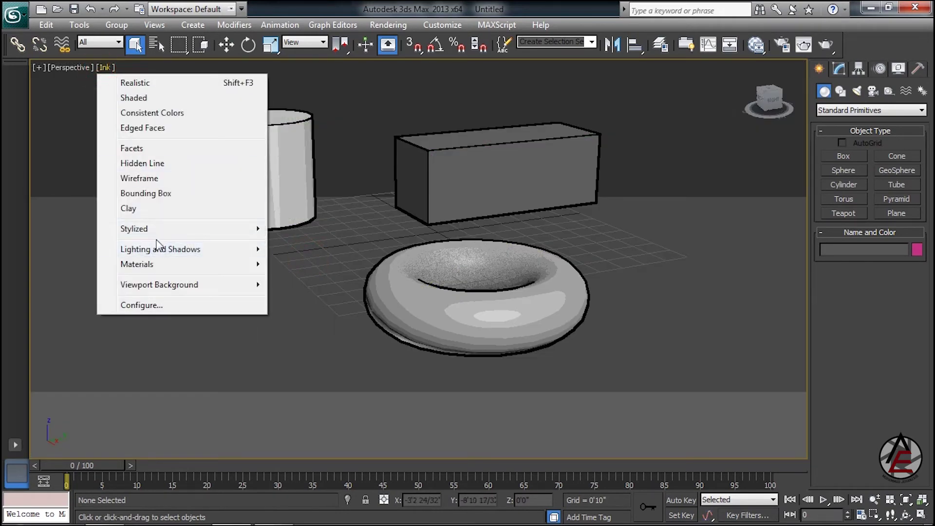
{"action": "mouse_move", "coordinate": [134, 229]}
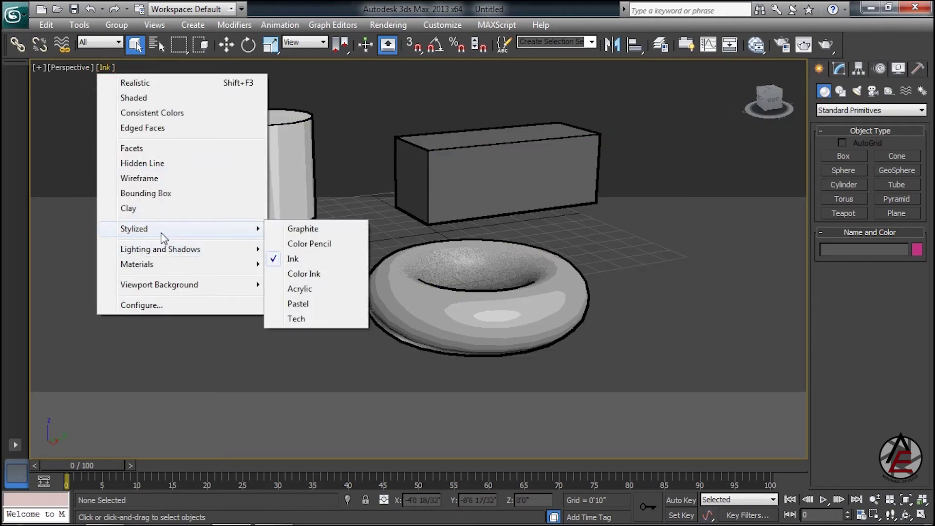
{"action": "left_click", "coordinate": [302, 273]}
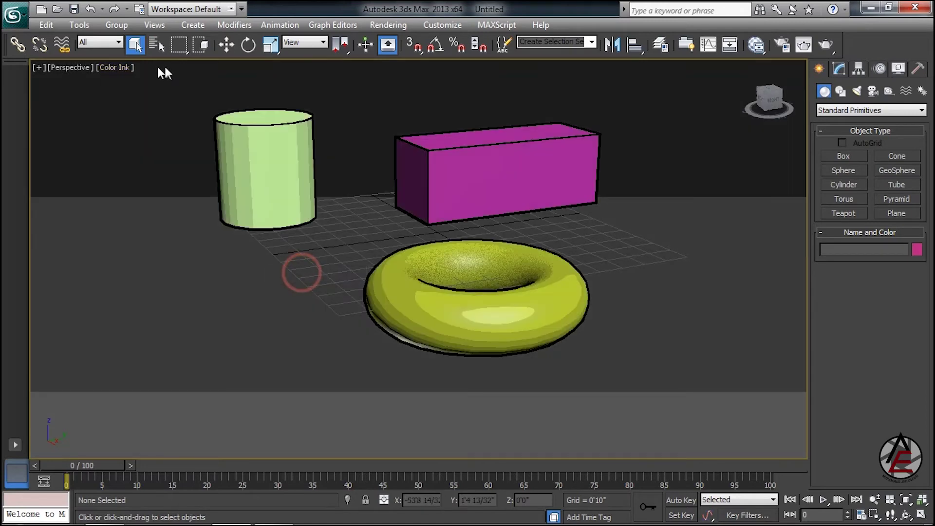
{"action": "left_click", "coordinate": [122, 68]}
{"action": "mouse_move", "coordinate": [157, 229]}
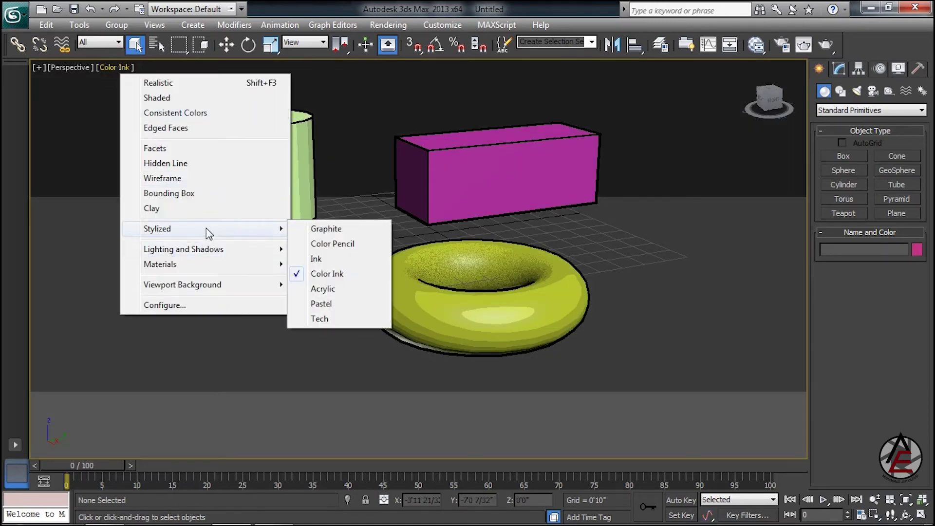
{"action": "left_click", "coordinate": [327, 287]}
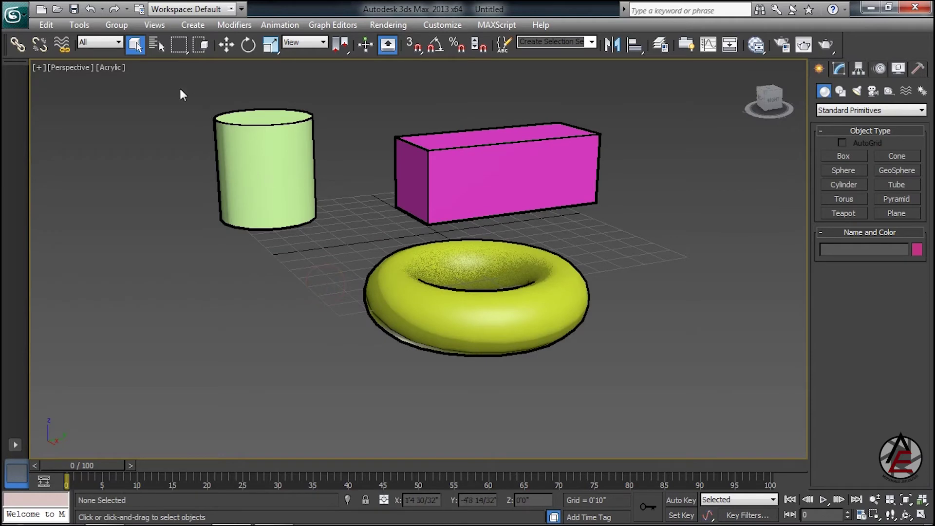
{"action": "left_click", "coordinate": [108, 67]}
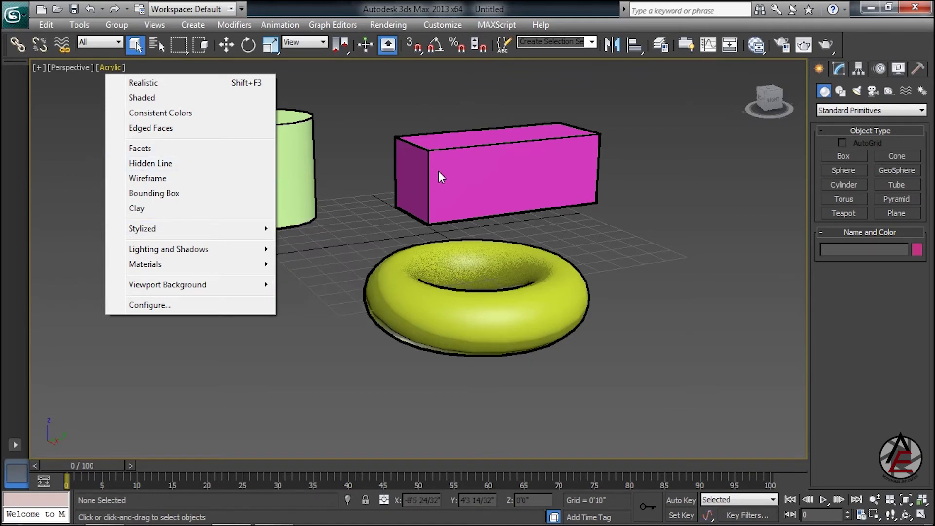
{"action": "mouse_move", "coordinate": [143, 229]}
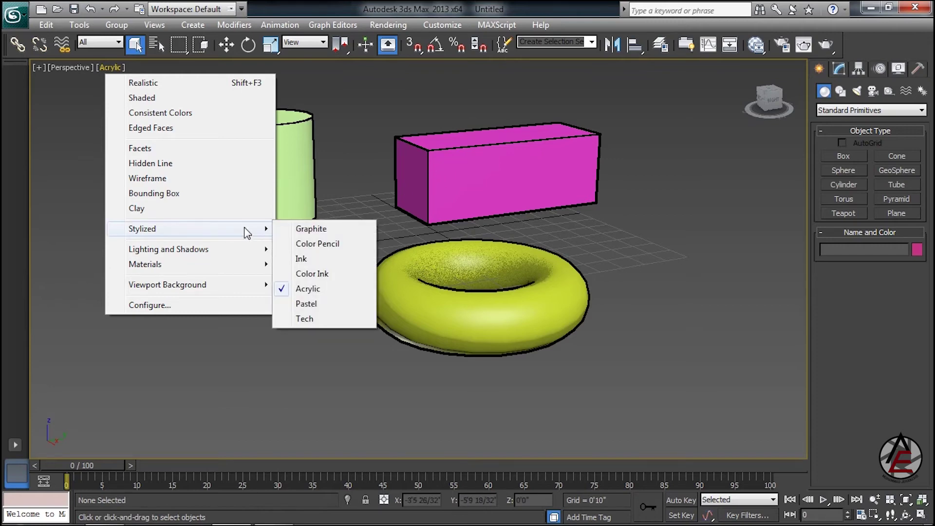
{"action": "left_click", "coordinate": [301, 304]}
Step: Apply the Tech stylized style to the perspective view
{"action": "left_click", "coordinate": [109, 67]}
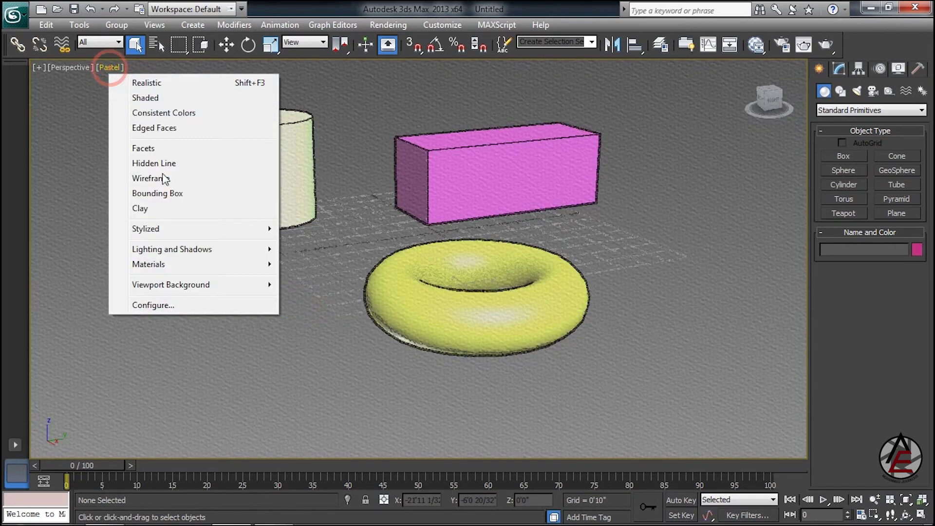
{"action": "left_click", "coordinate": [220, 229]}
{"action": "left_click", "coordinate": [299, 318]}
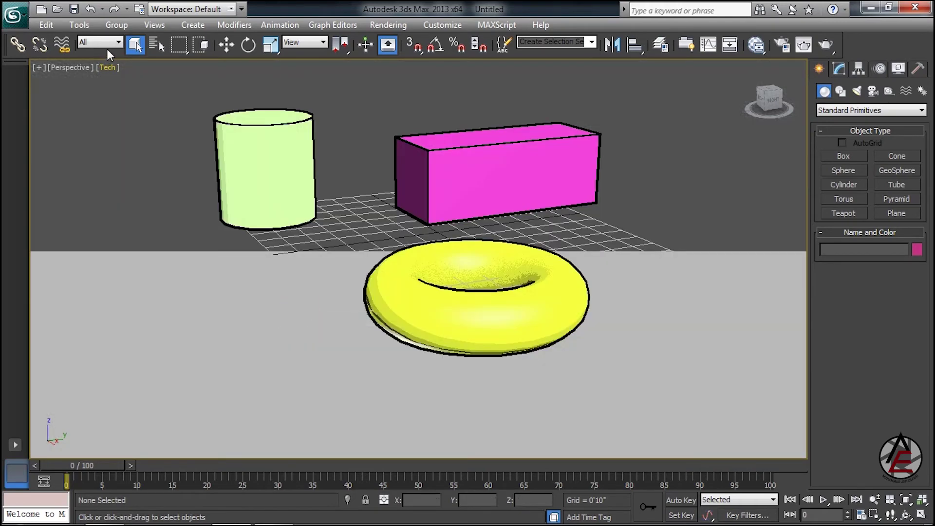
{"action": "left_click", "coordinate": [107, 67]}
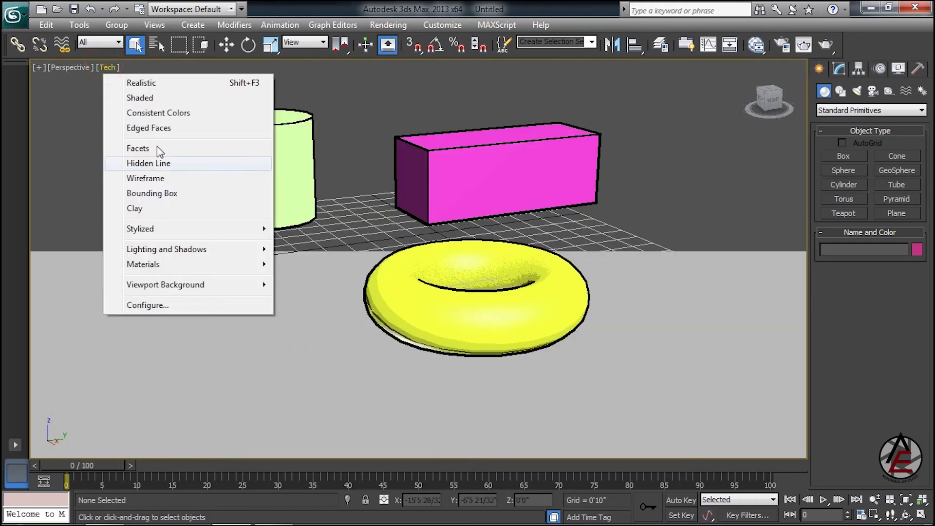
Step: Restore Realistic shading and cancel a new-scene prompt to keep the current scene
{"action": "left_click", "coordinate": [147, 83]}
{"action": "right_click", "coordinate": [109, 64]}
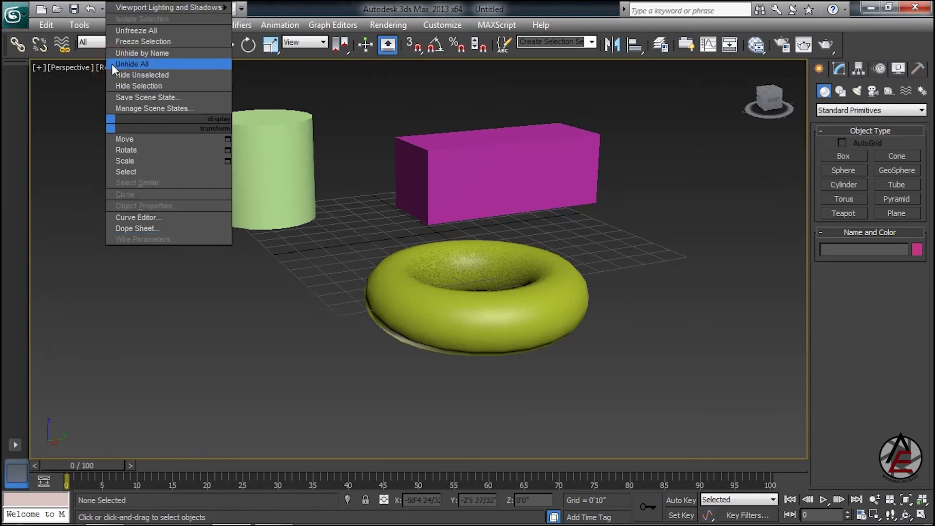
{"action": "left_click", "coordinate": [68, 126]}
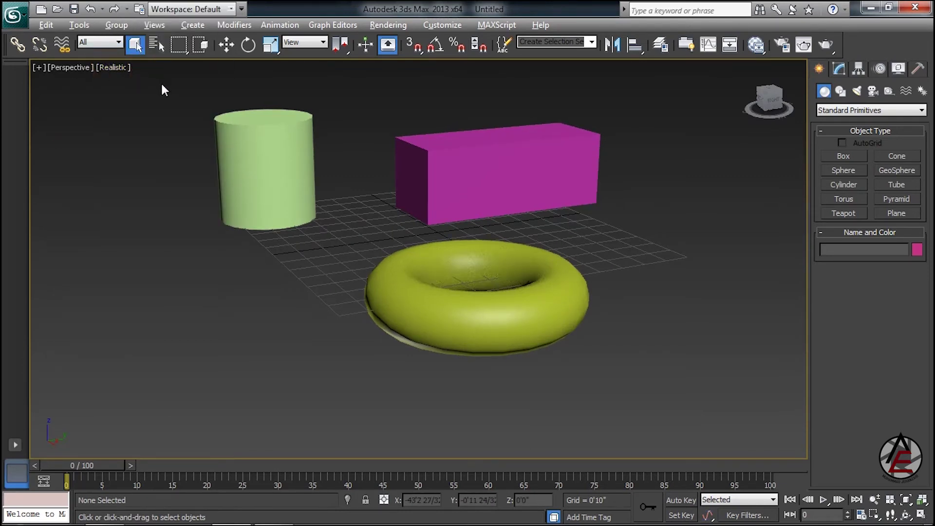
{"action": "key", "text": "ctrl+n"}
{"action": "left_click", "coordinate": [558, 314]}
Step: Toggle Wireframe and back to Realistic with F3, then show the shading menu
{"action": "key", "text": "F3"}
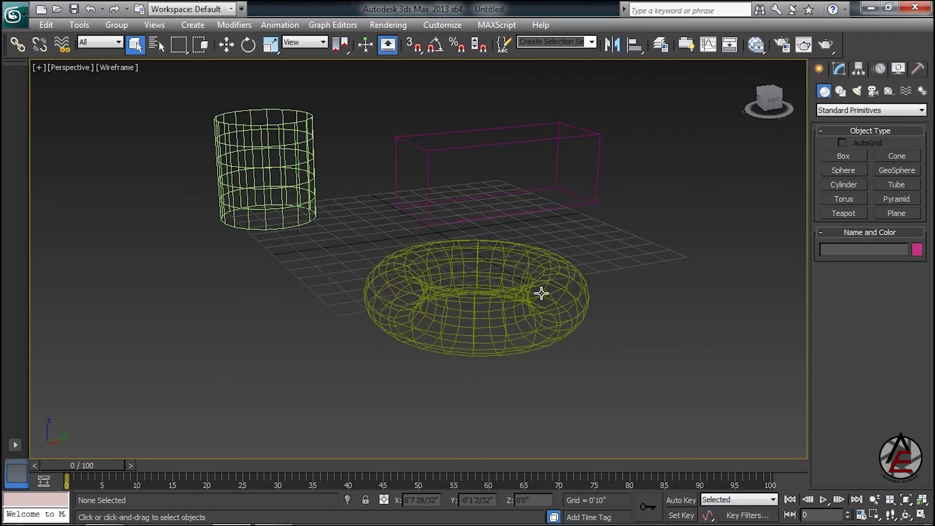
{"action": "key", "text": "F3"}
{"action": "left_click", "coordinate": [115, 68]}
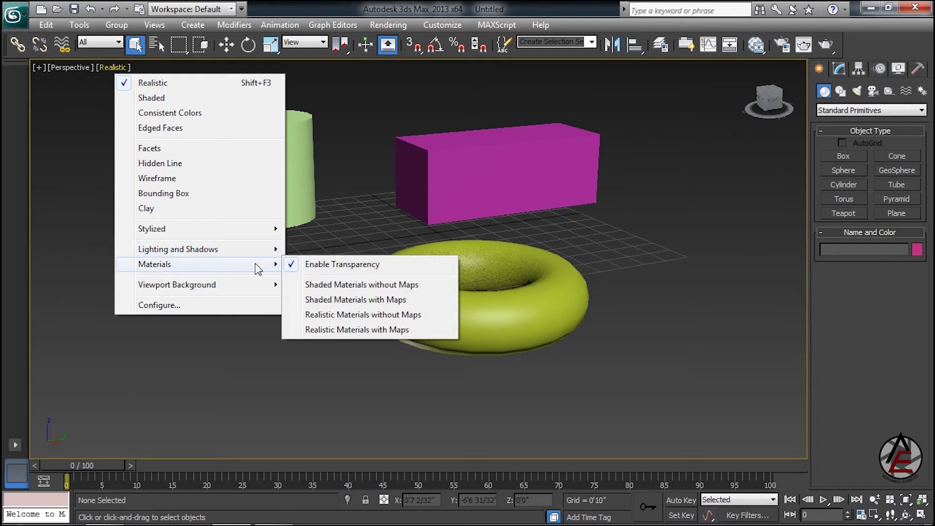
{"action": "mouse_move", "coordinate": [176, 285]}
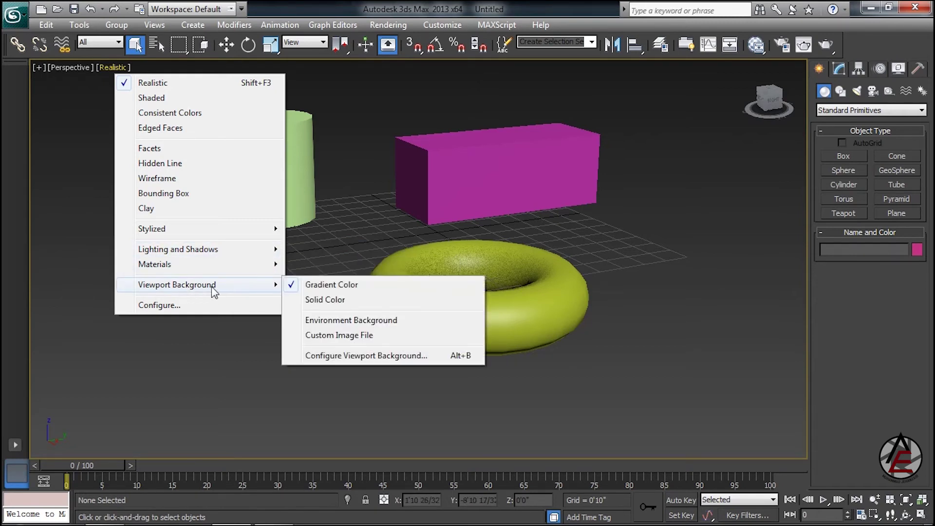
Step: Try Solid Color and then Environment Background as the viewport background
{"action": "left_click", "coordinate": [317, 305]}
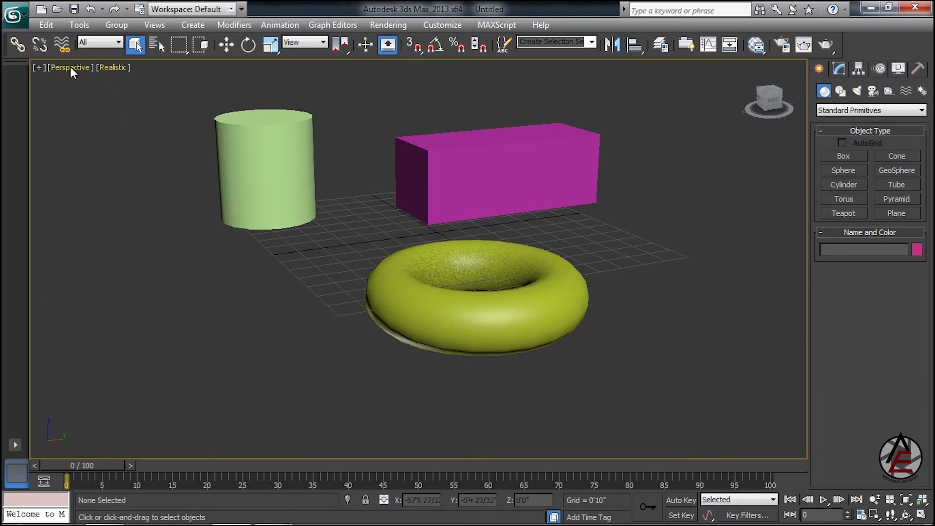
{"action": "left_click", "coordinate": [115, 71]}
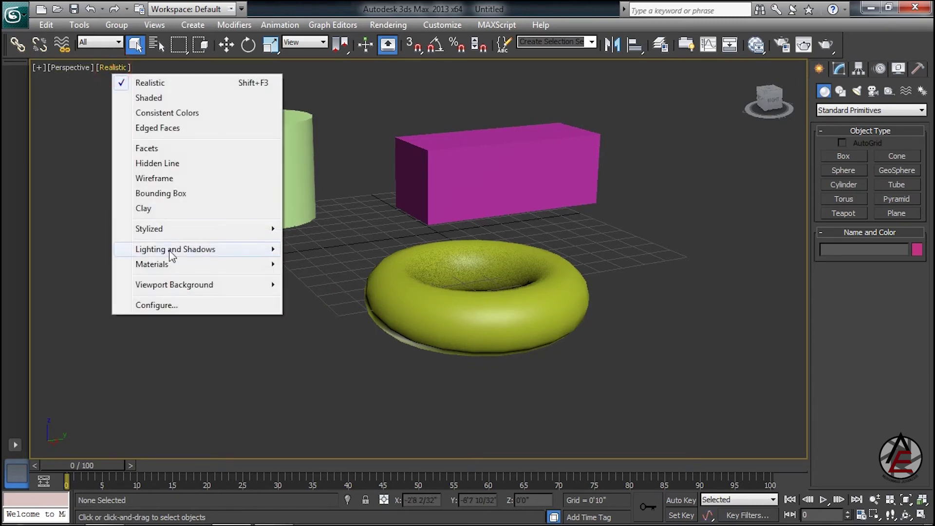
{"action": "left_click", "coordinate": [181, 285]}
{"action": "left_click", "coordinate": [304, 322]}
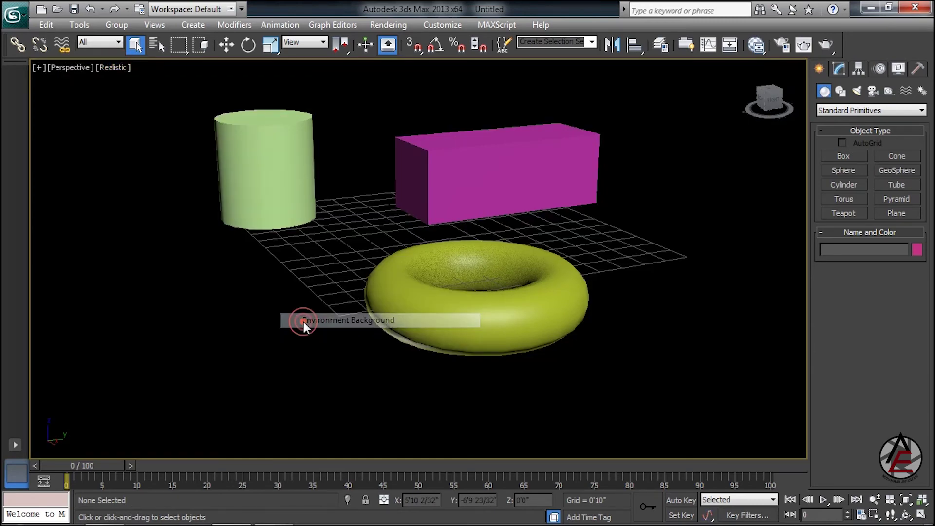
{"action": "right_click", "coordinate": [115, 63]}
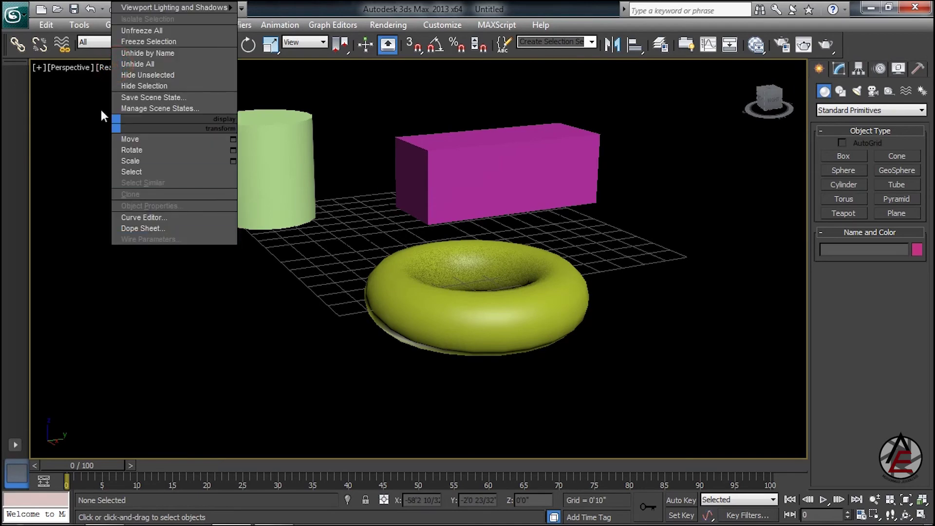
{"action": "left_click", "coordinate": [81, 137]}
Step: Try Custom Image File, return to Solid Color background, and pan so the cylinder shows fully
{"action": "left_click", "coordinate": [100, 67]}
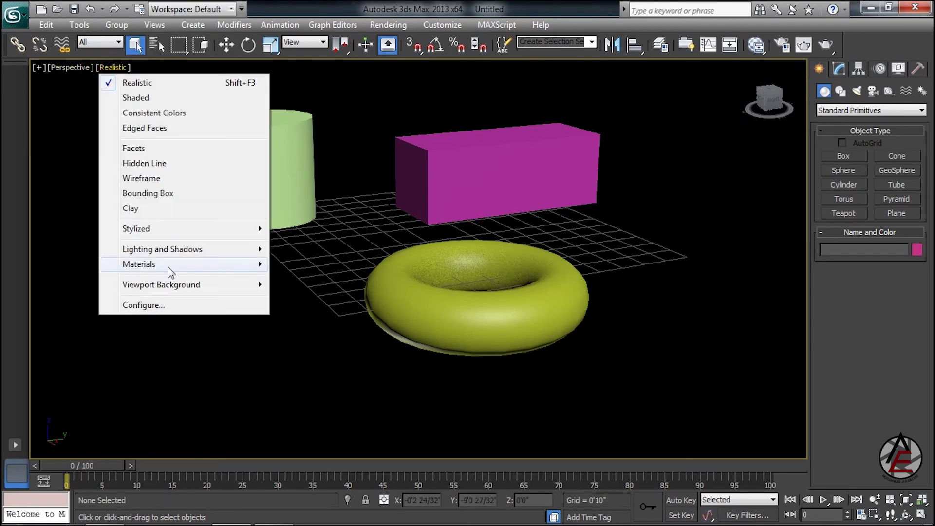
{"action": "left_click", "coordinate": [175, 284]}
{"action": "left_click", "coordinate": [283, 336]}
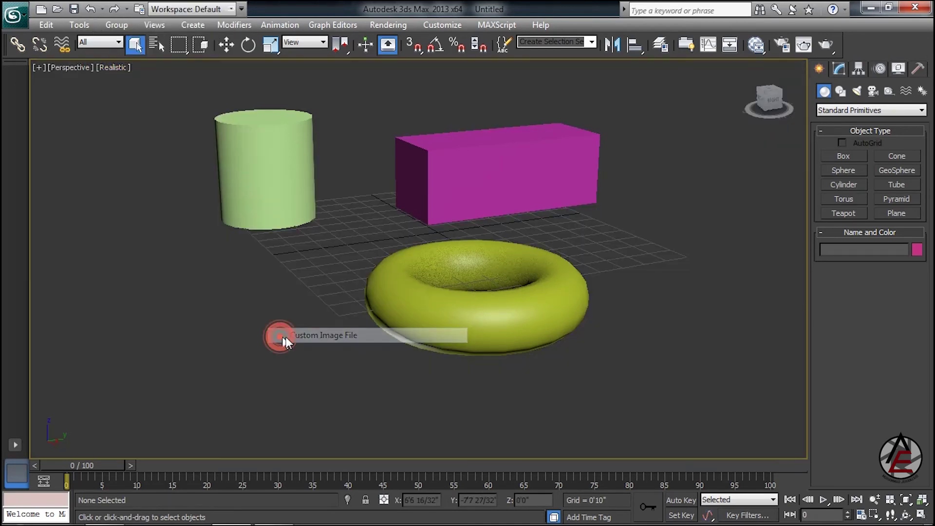
{"action": "left_click", "coordinate": [114, 69]}
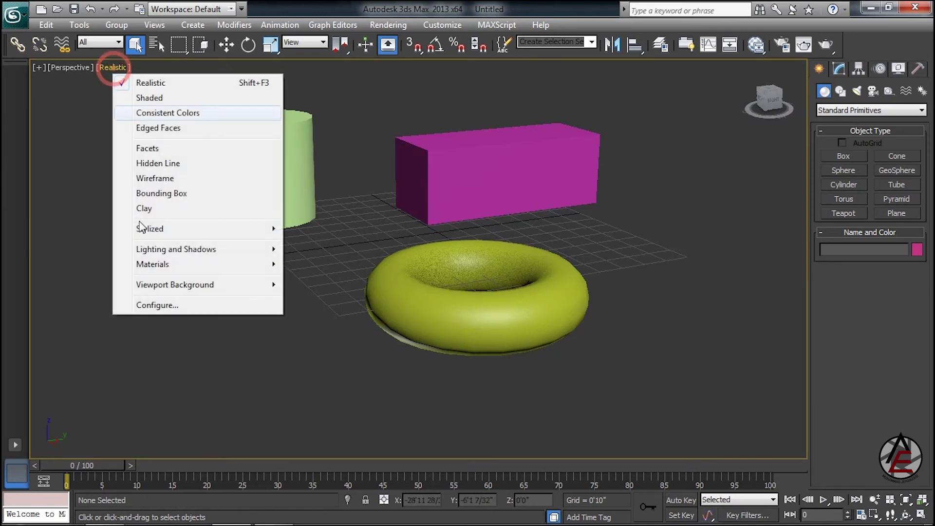
{"action": "left_click", "coordinate": [168, 284]}
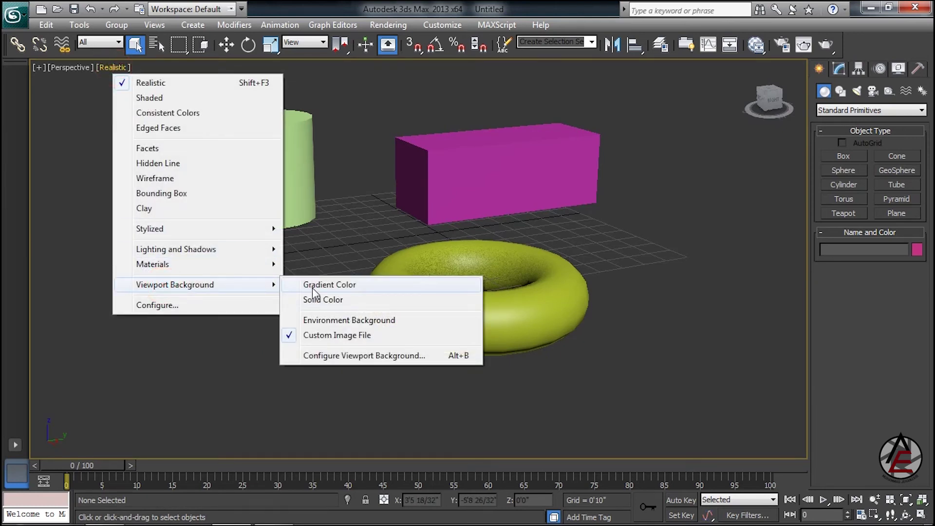
{"action": "left_click", "coordinate": [314, 298]}
{"action": "left_click", "coordinate": [115, 69]}
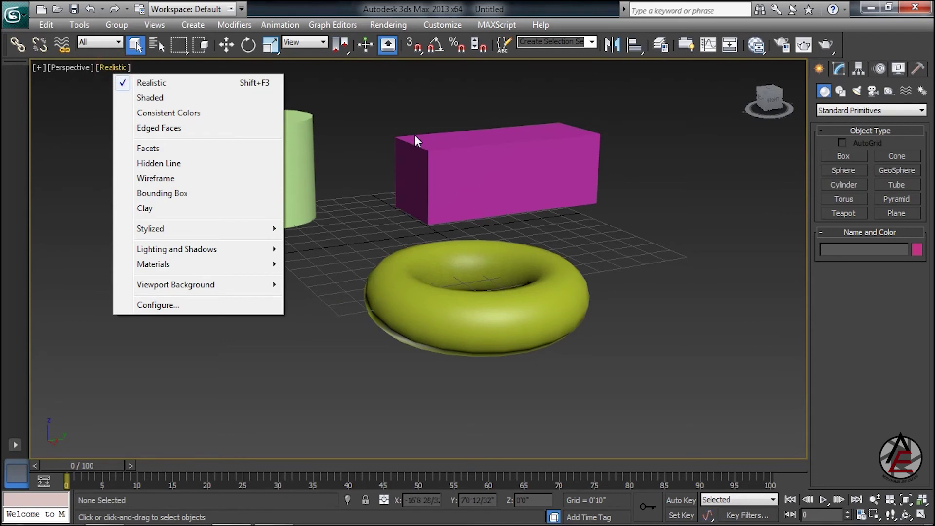
{"action": "left_click", "coordinate": [387, 204]}
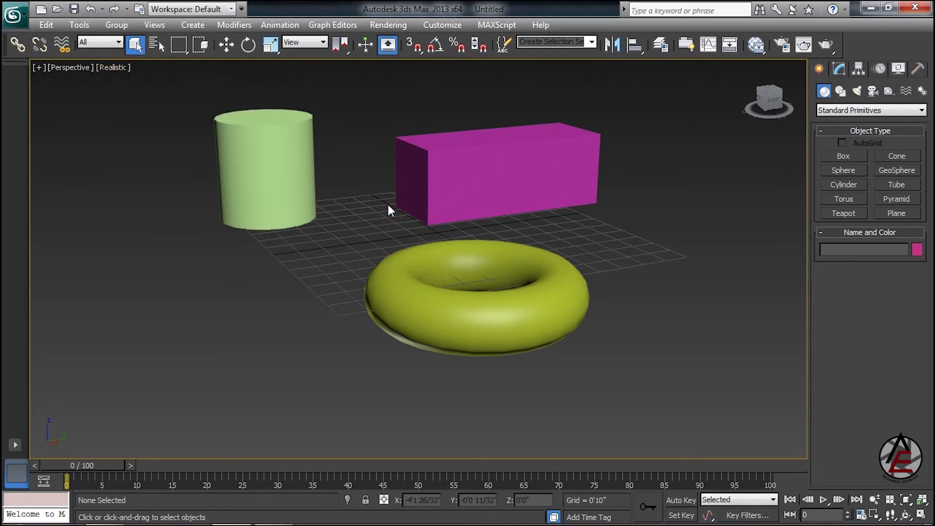
{"action": "middle_click_drag", "start_coordinate": [426, 230], "coordinate": [430, 161]}
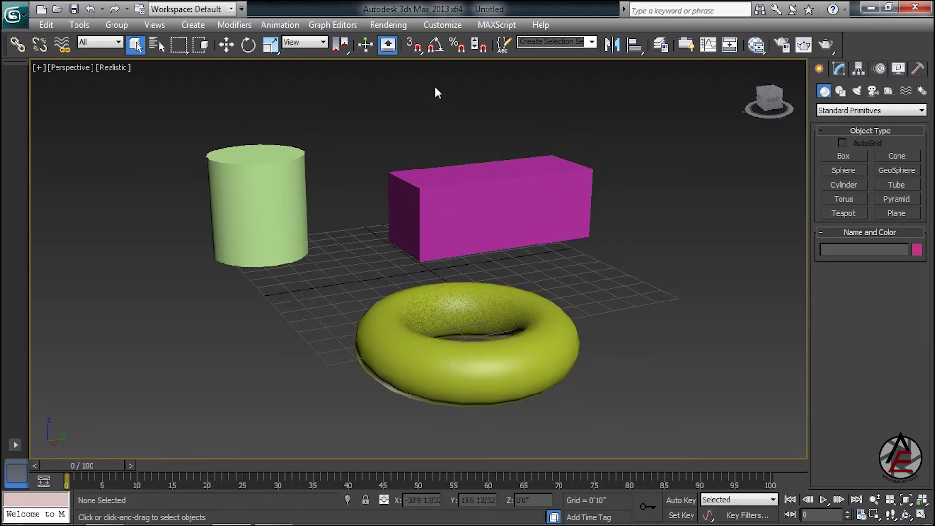
Step: Set the scene display units to Metric Millimeters in Units Setup
{"action": "left_click", "coordinate": [441, 25]}
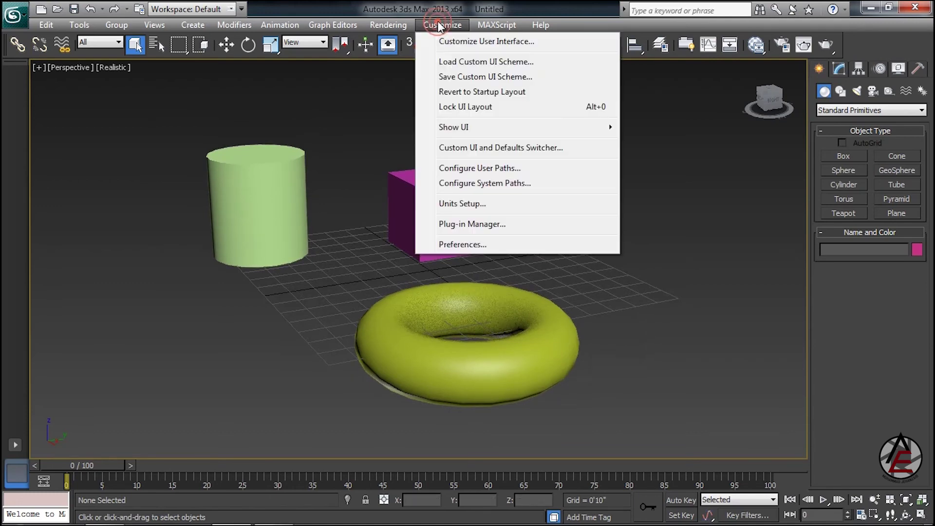
{"action": "left_click", "coordinate": [439, 202]}
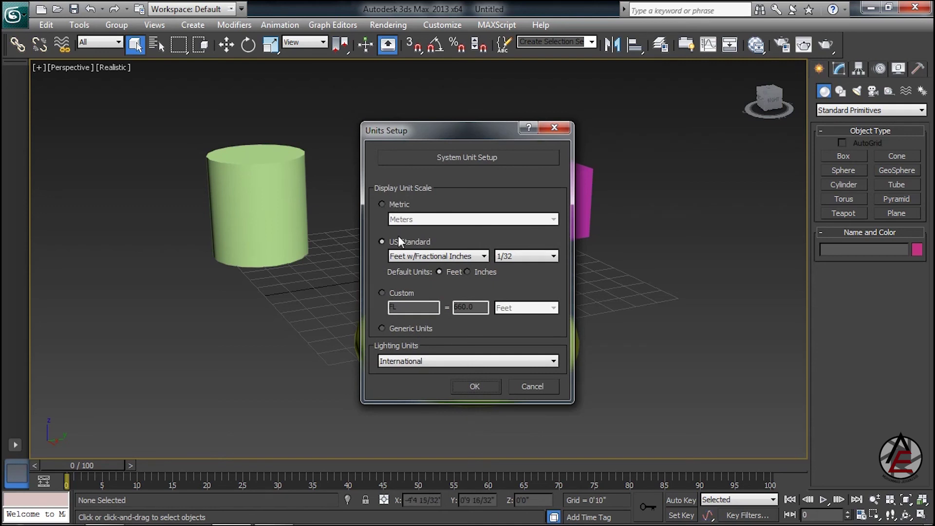
{"action": "left_click", "coordinate": [393, 203]}
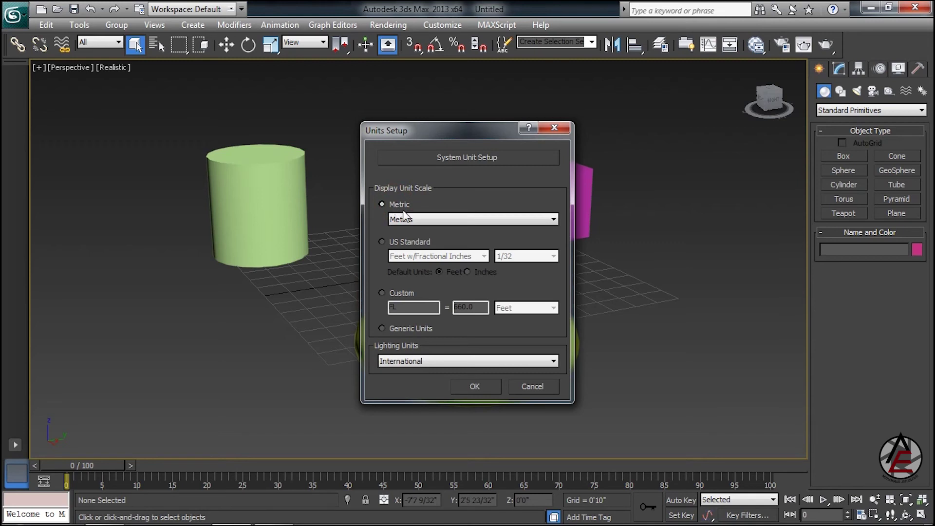
{"action": "left_click", "coordinate": [408, 217]}
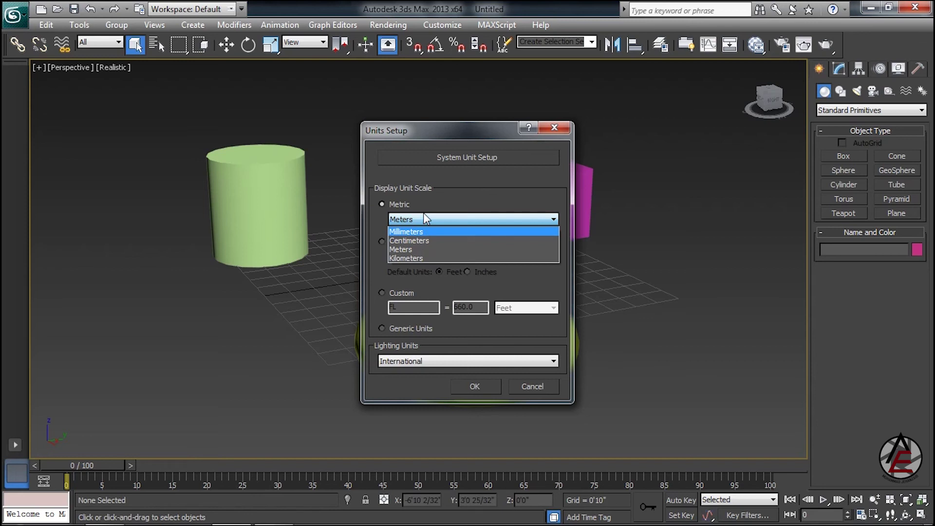
{"action": "left_click", "coordinate": [435, 196]}
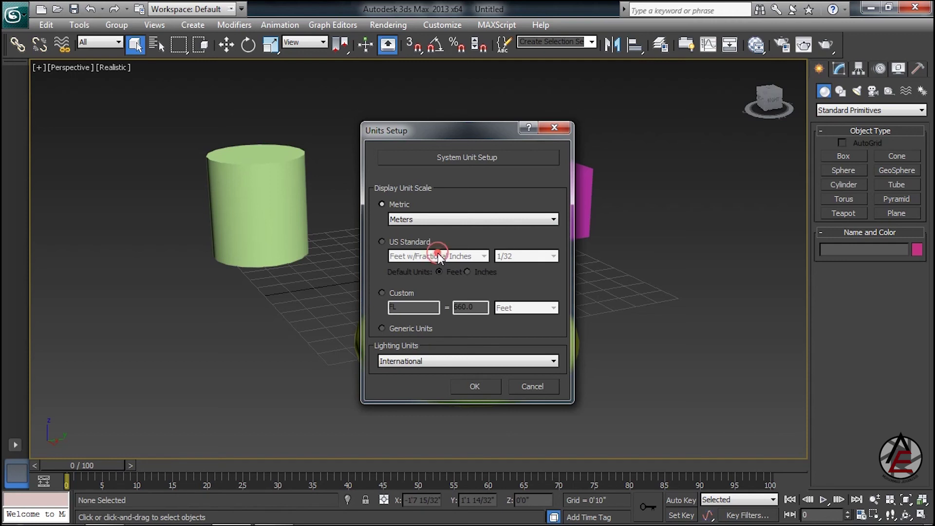
{"action": "left_click", "coordinate": [414, 241]}
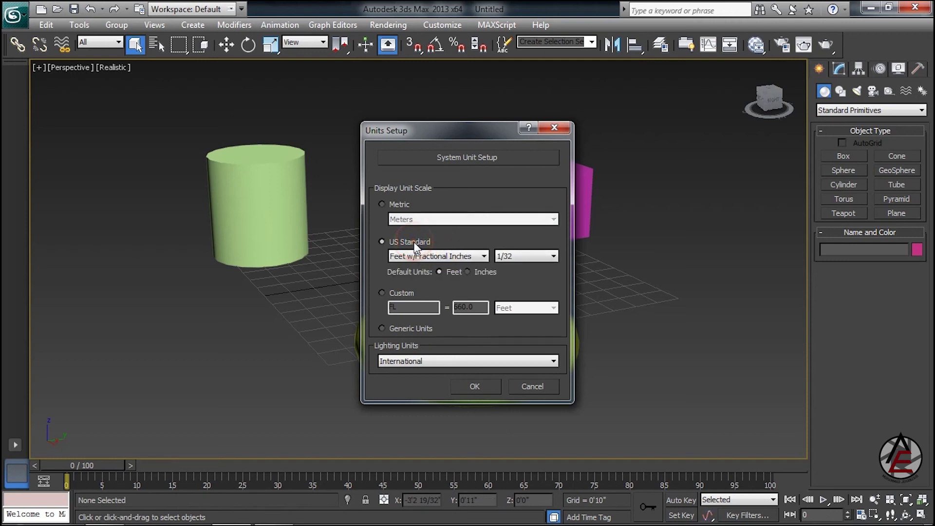
{"action": "left_click", "coordinate": [408, 204]}
{"action": "left_click", "coordinate": [404, 220]}
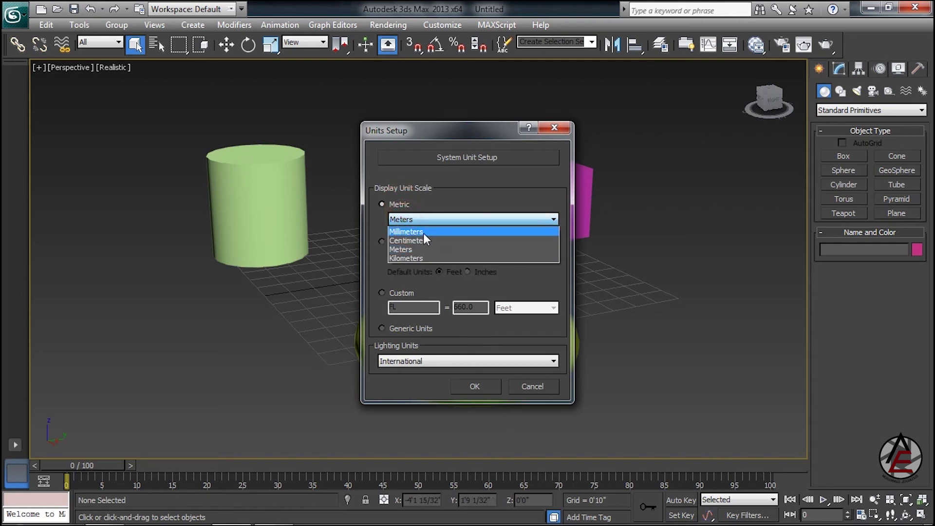
{"action": "left_click", "coordinate": [422, 232]}
{"action": "left_click", "coordinate": [481, 385]}
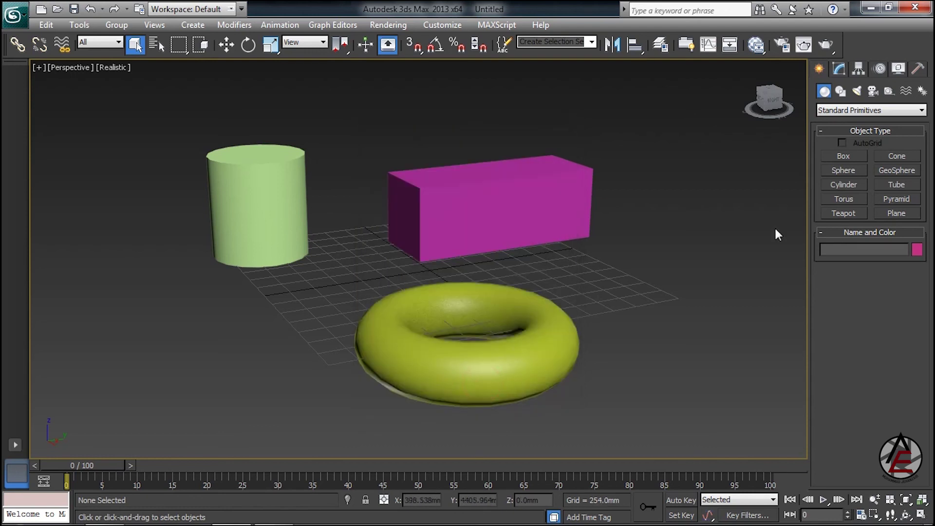
Step: Add an orange box (about 1815 × 1400 × 1035 mm) right of the torus, then pull back to show all objects
{"action": "left_click", "coordinate": [843, 156]}
{"action": "left_click_drag", "start_coordinate": [721, 269], "coordinate": [673, 347]}
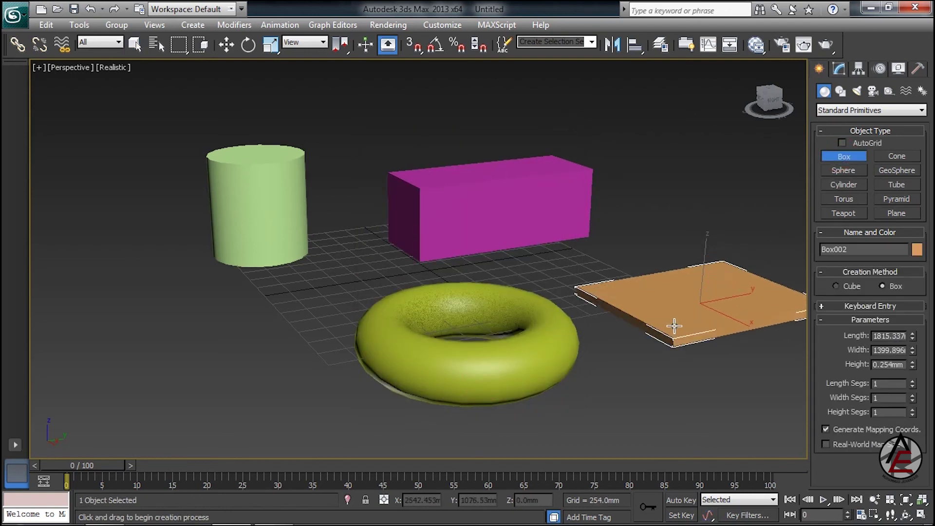
{"action": "left_click", "coordinate": [679, 247]}
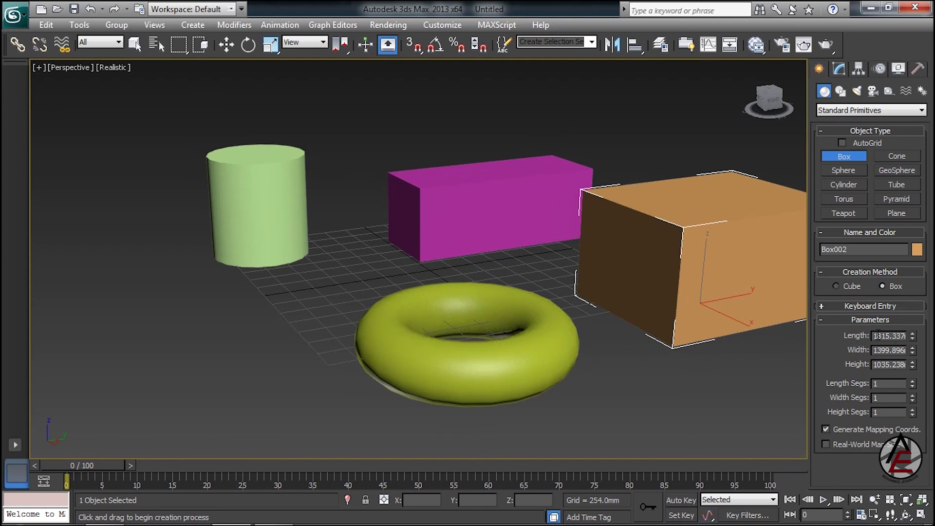
{"action": "mouse_move", "coordinate": [601, 255]}
{"action": "middle_mouse_down"}
{"action": "mouse_move", "coordinate": [470, 334]}
{"action": "mouse_move", "coordinate": [451, 328]}
{"action": "middle_mouse_up"}
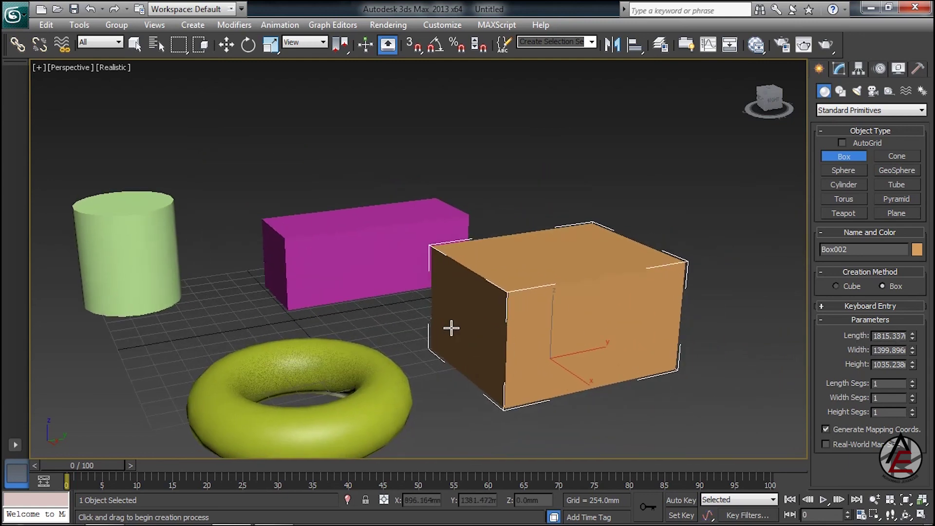
{"action": "scroll", "coordinate": [451, 328], "scroll_direction": "down", "scroll_amount": 5}
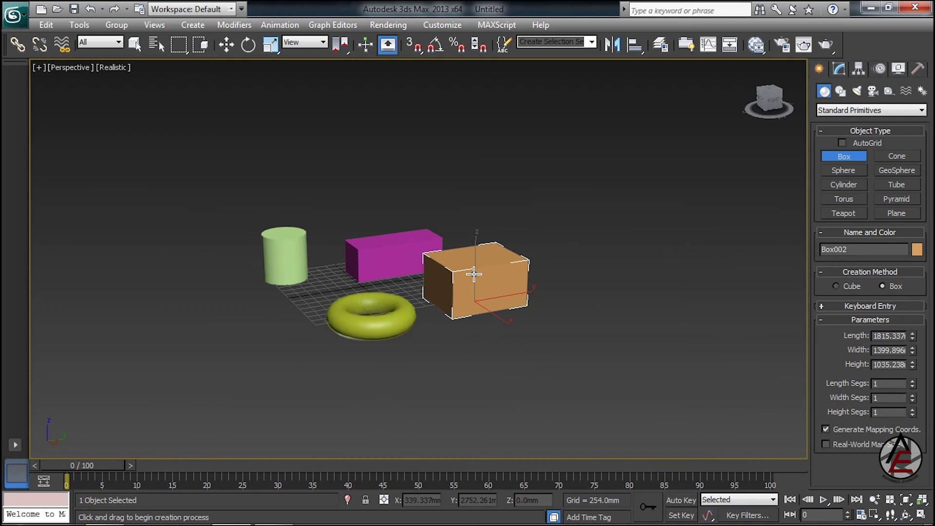